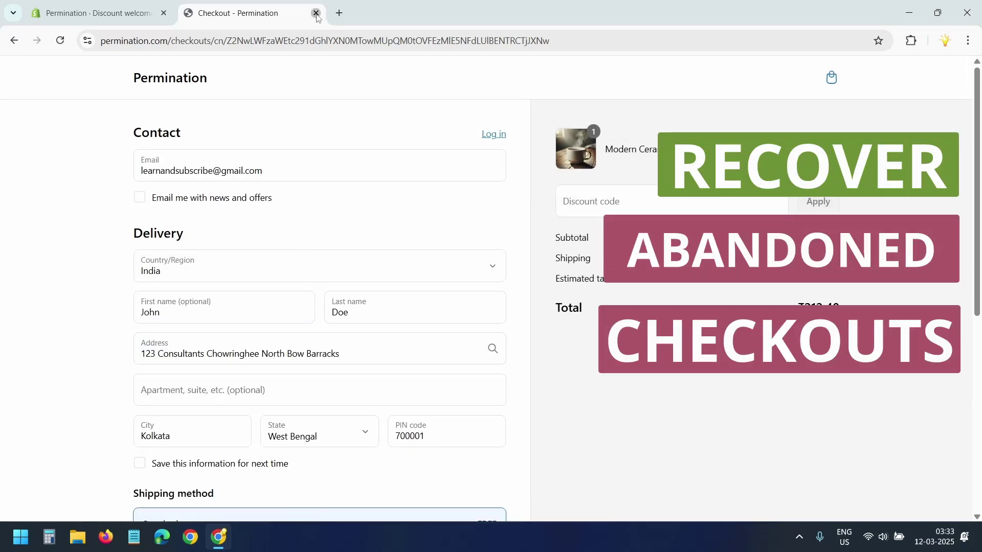
Step: Autofill the checkout's delivery city and PIN from the address suggestion
left_click(316, 13)
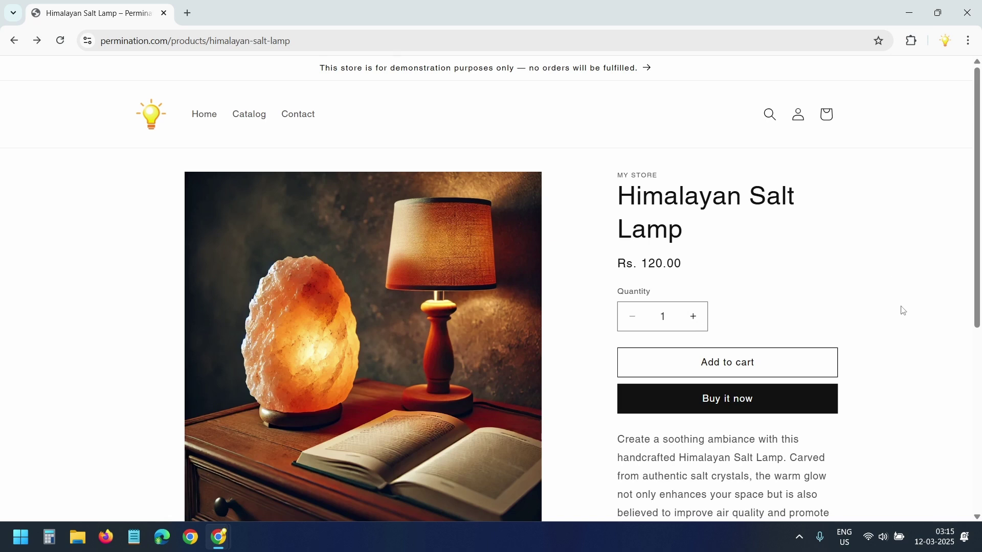
Step: Add the Himalayan Salt Lamp to the cart and proceed to checkout
left_click(743, 364)
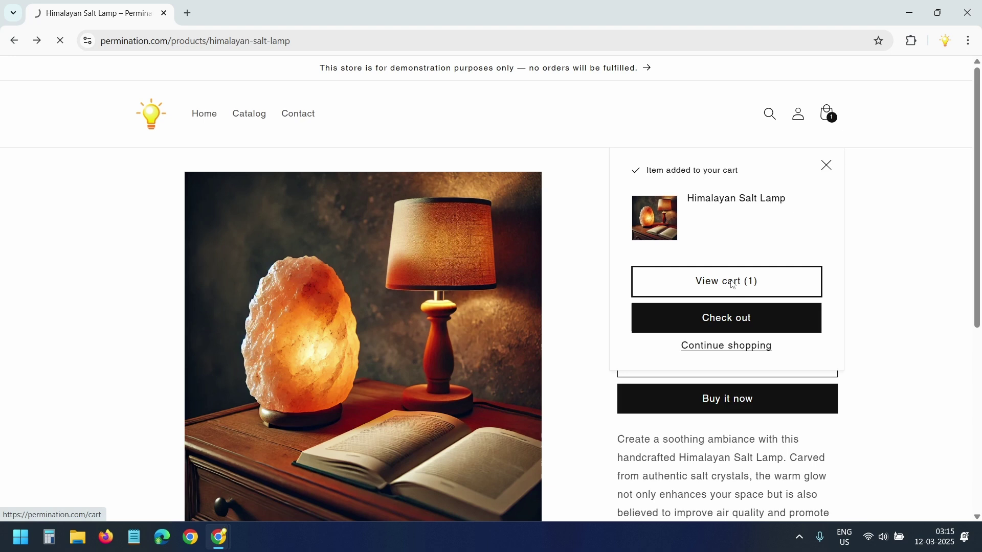
left_click(730, 284)
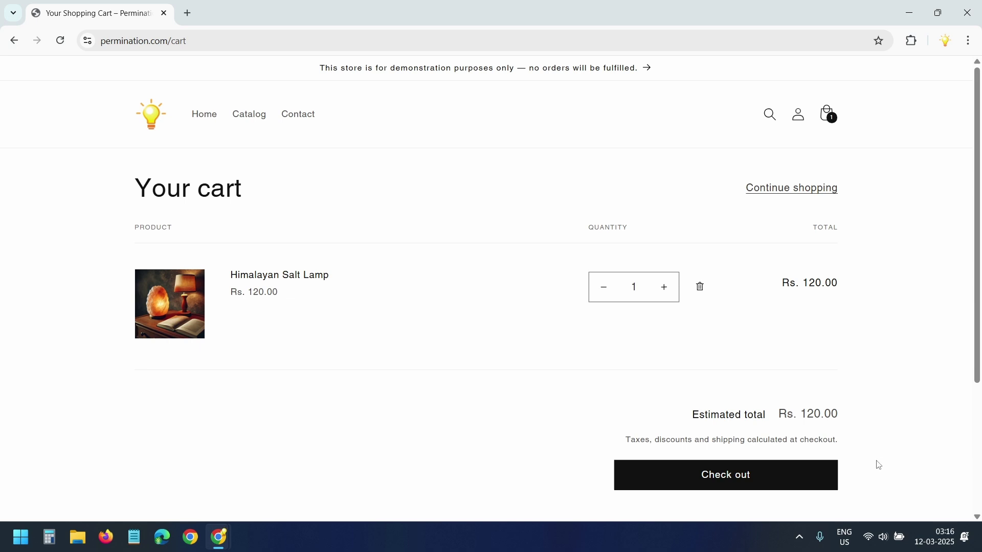
left_click(779, 491)
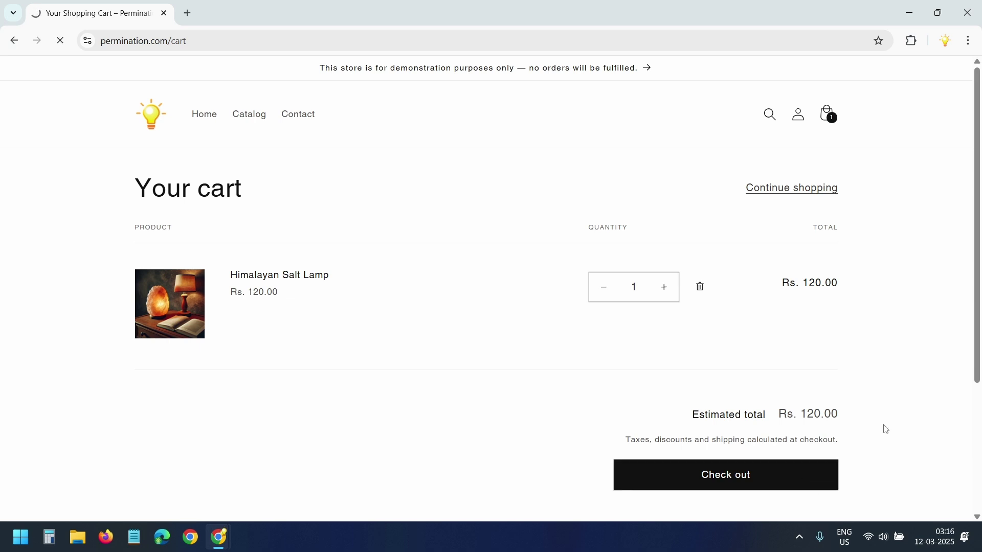
Step: Fill in the checkout with a test e-mail, test first and last name, and street address
type("test@example.com")
left_click(234, 307)
type("Test")
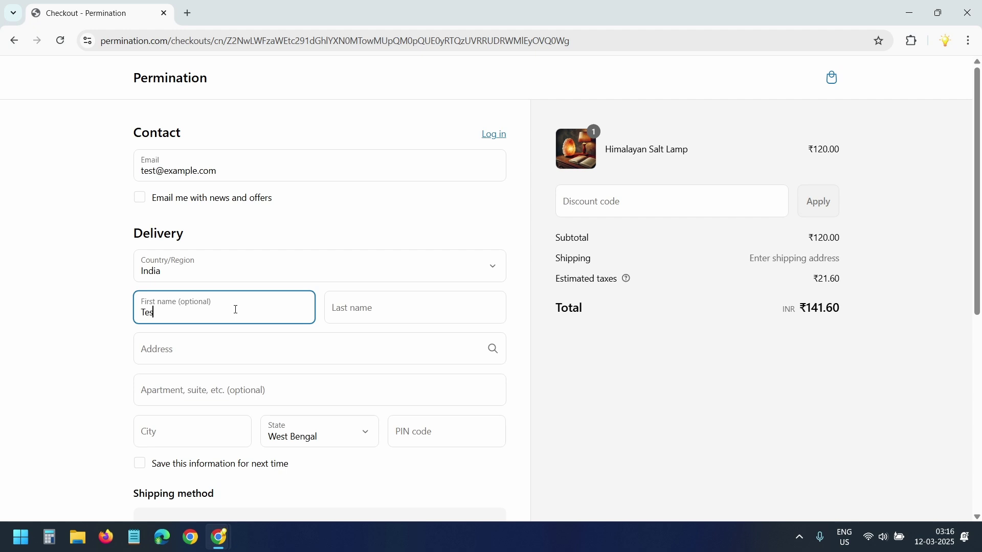
key("Tab")
type("Test")
key("Tab")
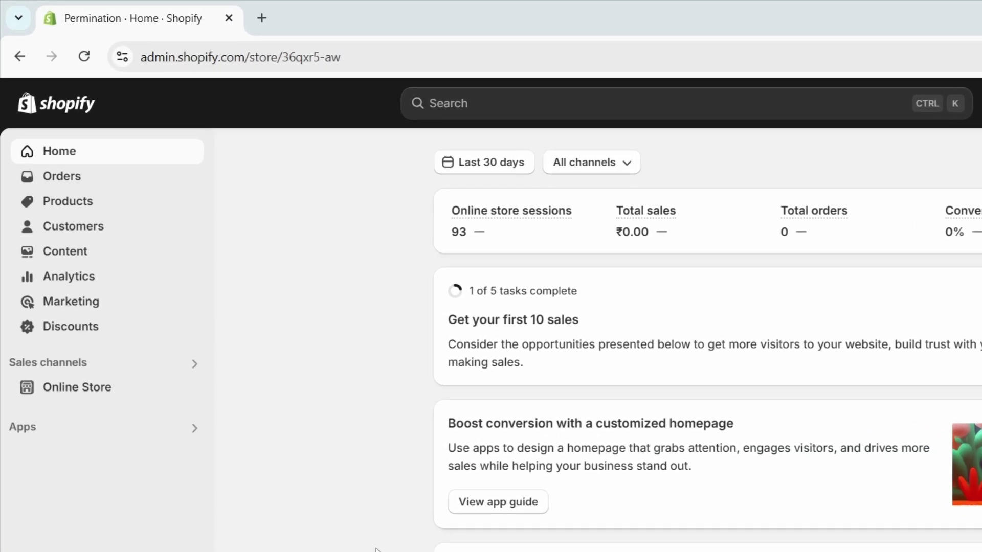
Step: Turn on the Recover abandoned checkout automation from Marketing > Automations
left_click(107, 307)
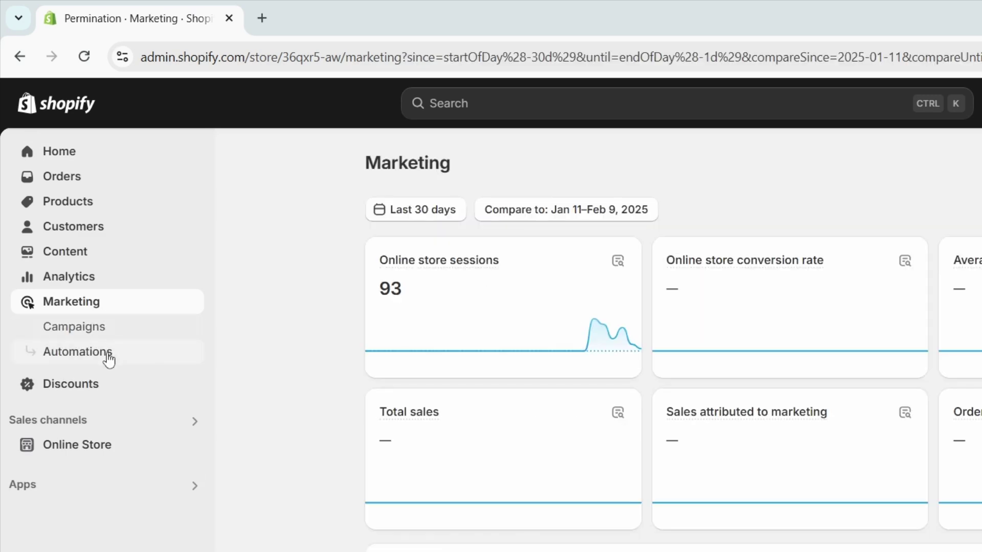
left_click(108, 358)
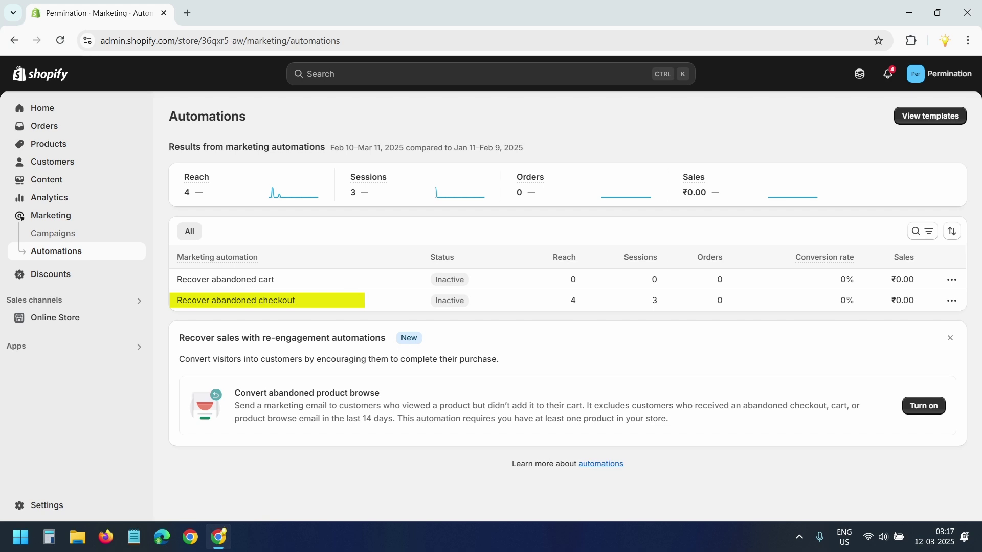
left_click(284, 310)
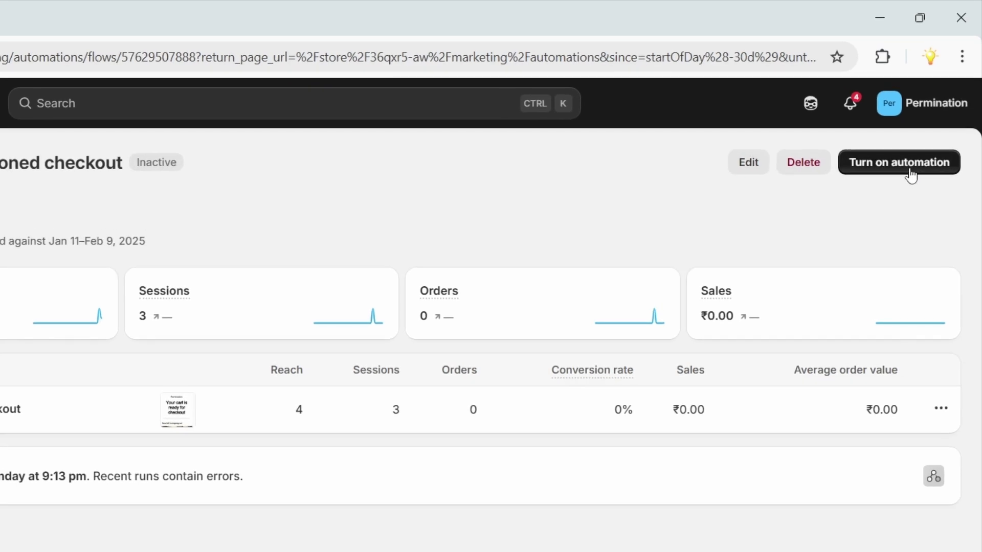
left_click(910, 176)
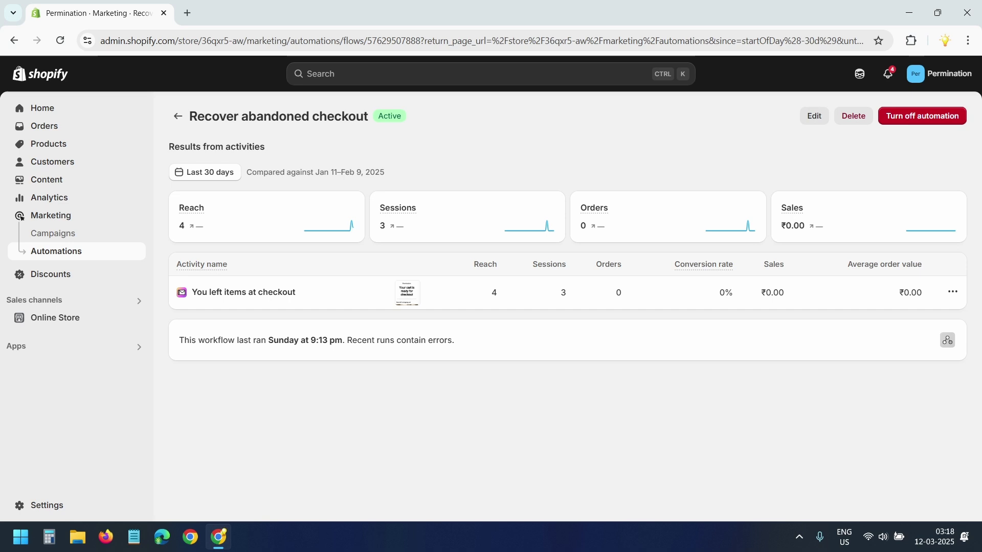
Step: Change the workflow's Wait step from 1 hour to 1 minute
left_click(813, 119)
left_click_drag(723, 401, 638, 378)
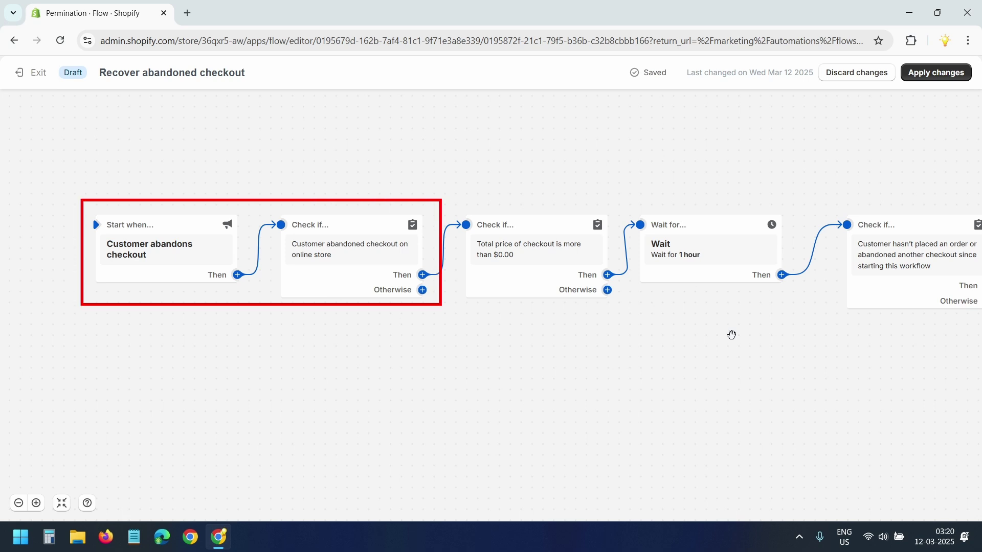
left_click_drag(730, 335, 633, 335)
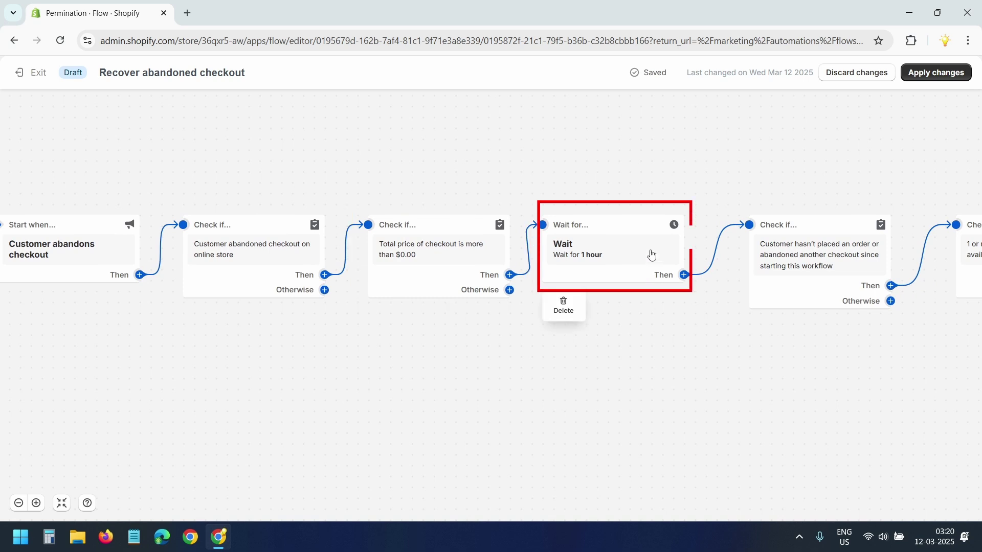
left_click(629, 254)
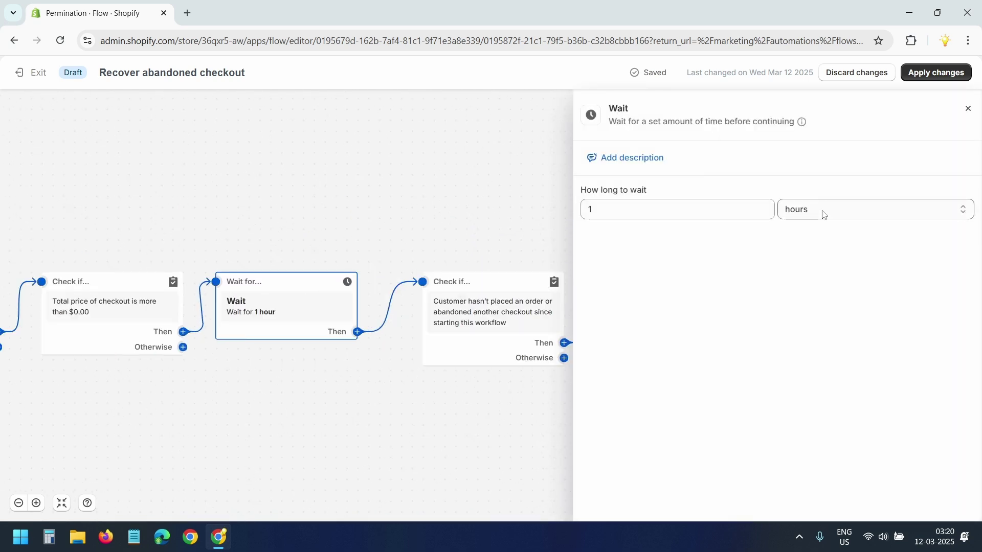
left_click(824, 214)
left_click(821, 240)
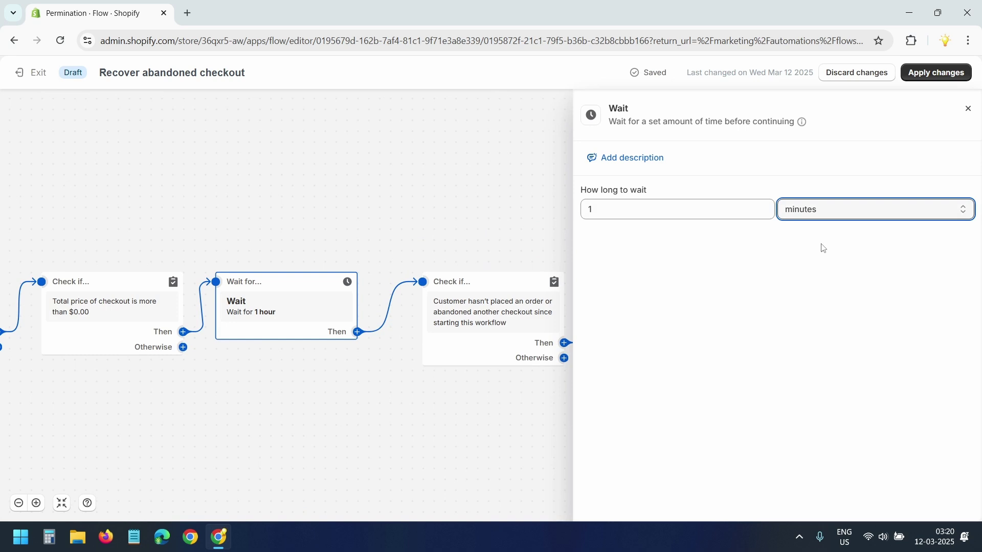
left_click(308, 295)
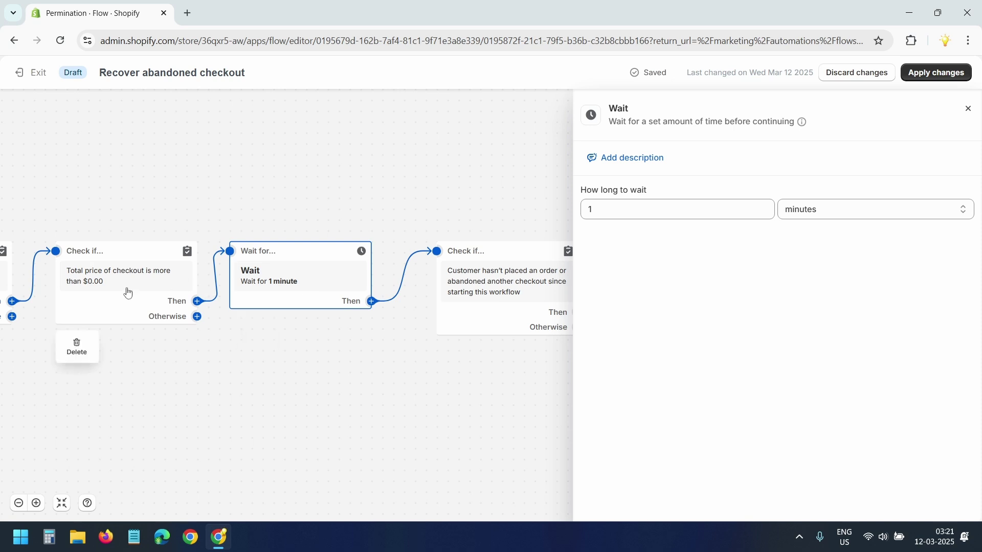
left_click(505, 387)
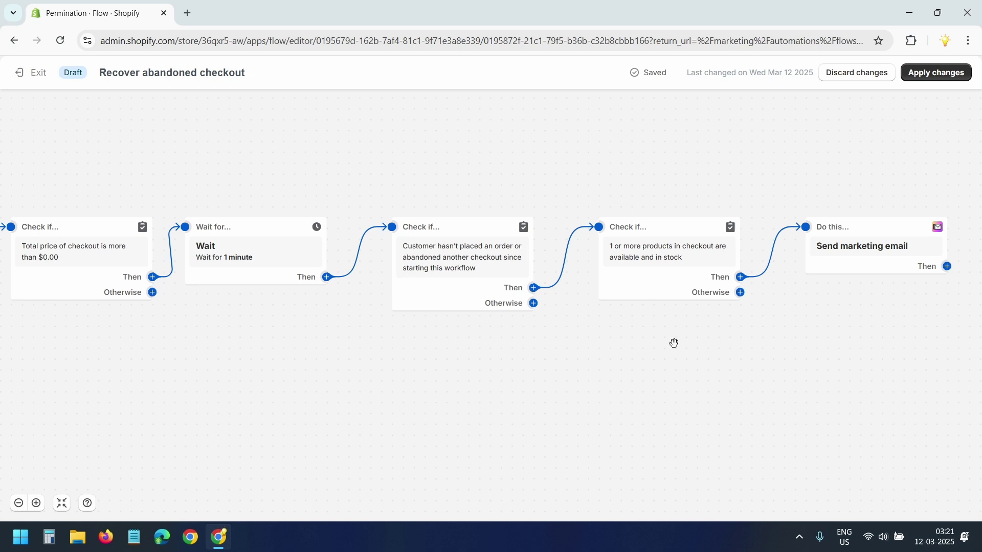
Step: Review the Send marketing email step and open the You left items at checkout email for editing
left_click_drag(713, 335, 426, 330)
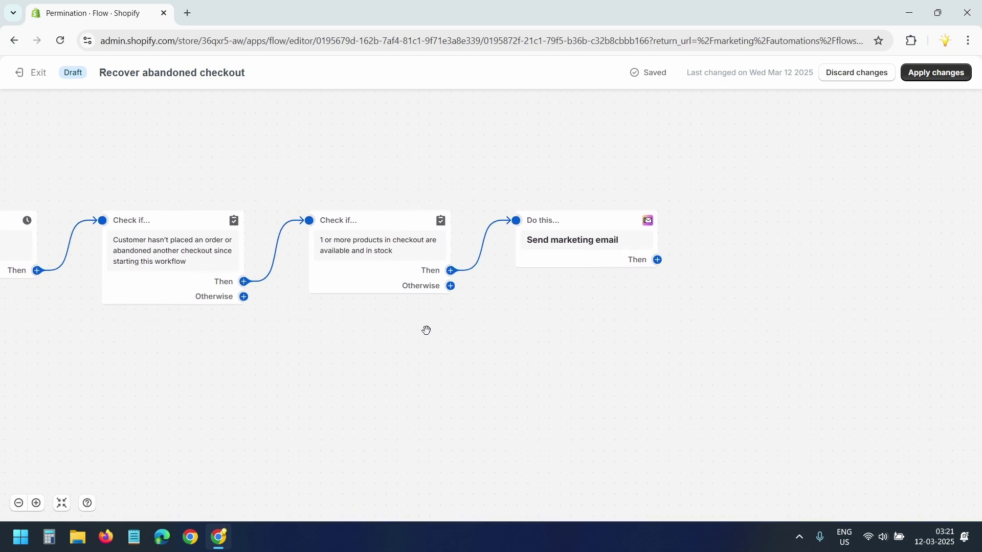
left_click(598, 245)
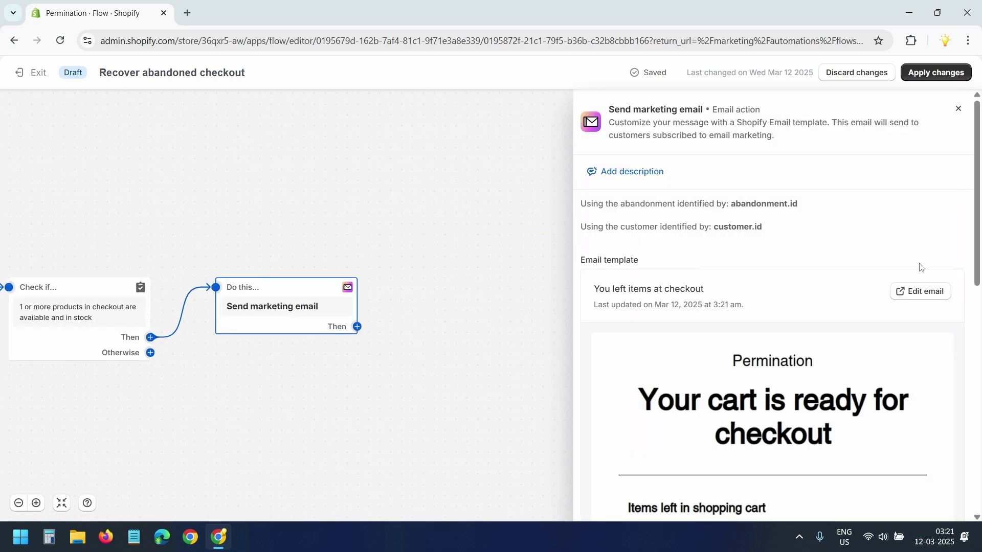
scroll(920, 267, "down", 4)
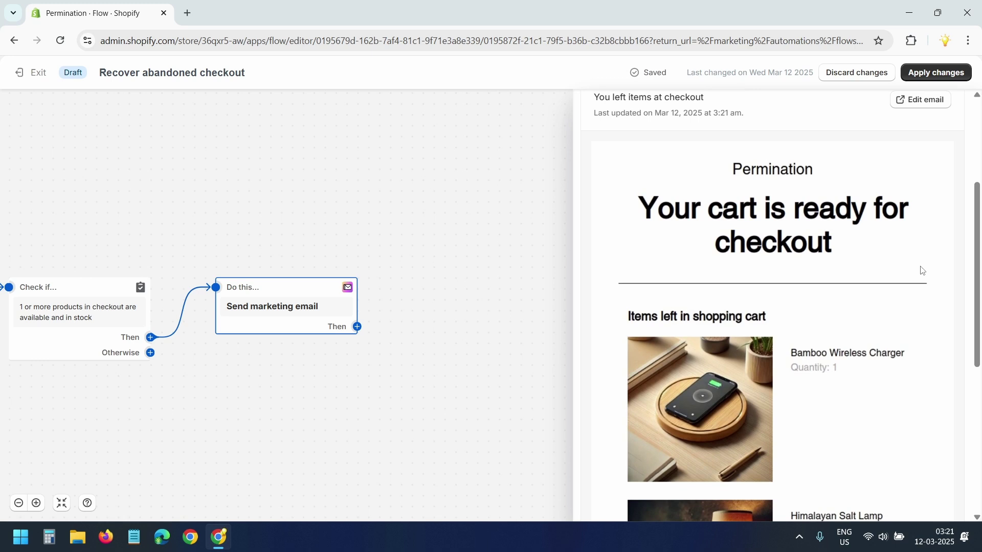
scroll(922, 270, "down", 4)
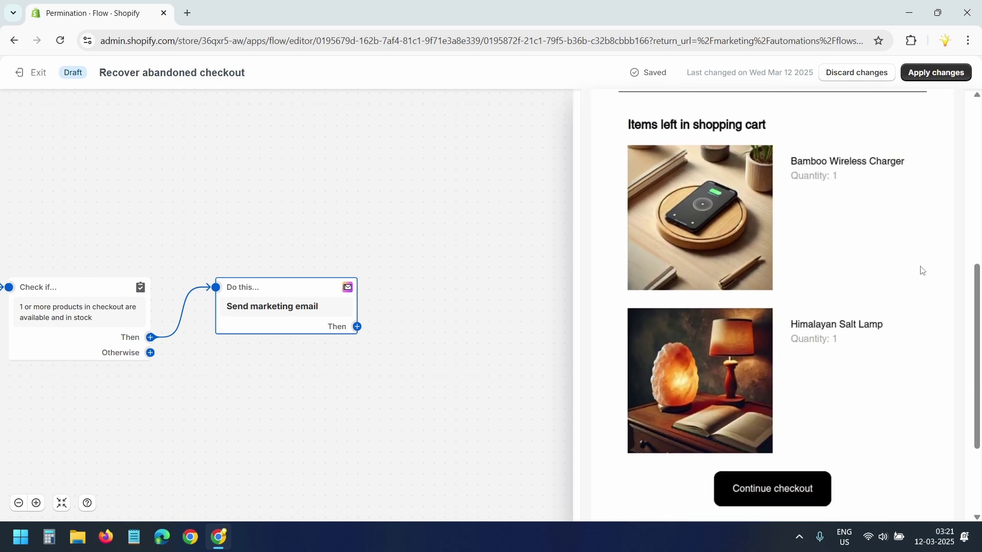
scroll(922, 270, "down", 1)
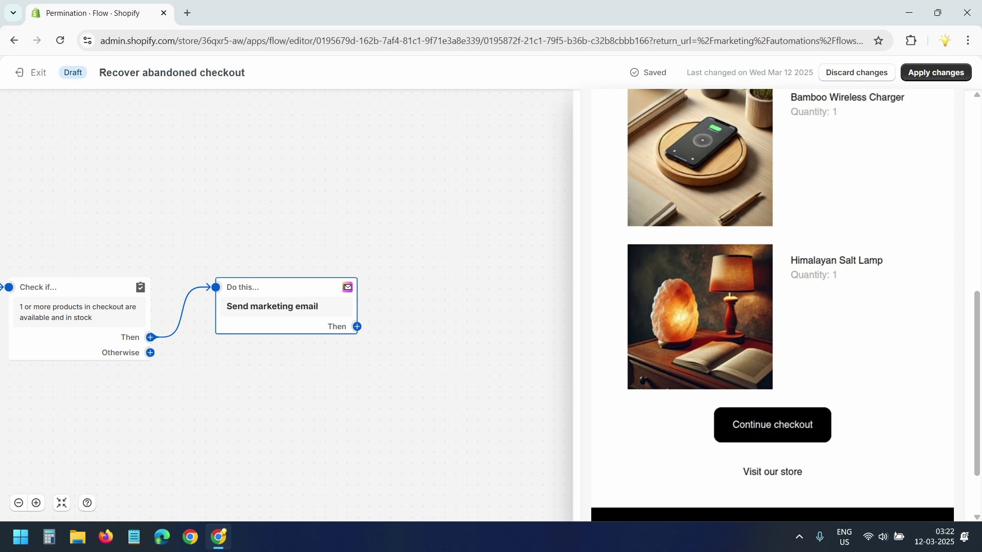
scroll(889, 305, "up", 3)
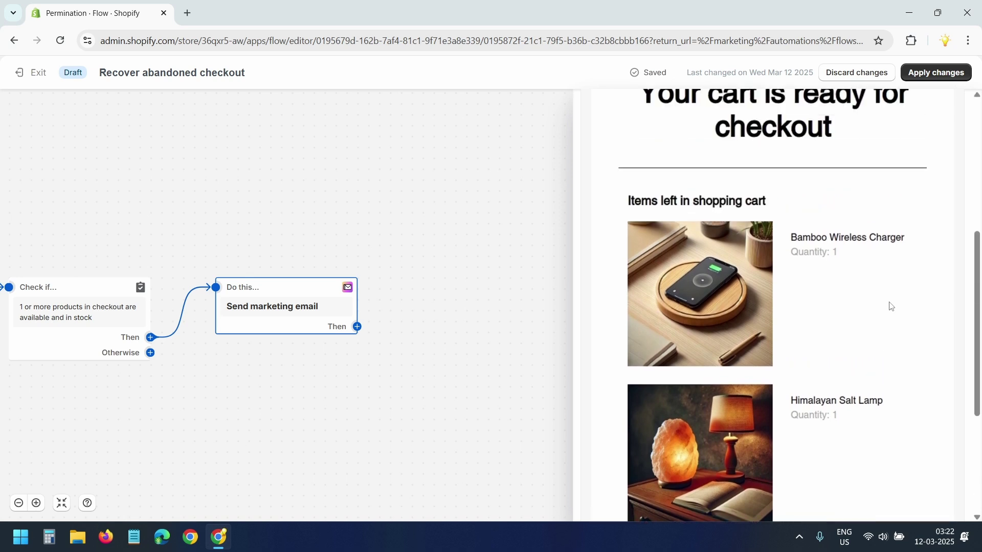
scroll(890, 305, "up", 5)
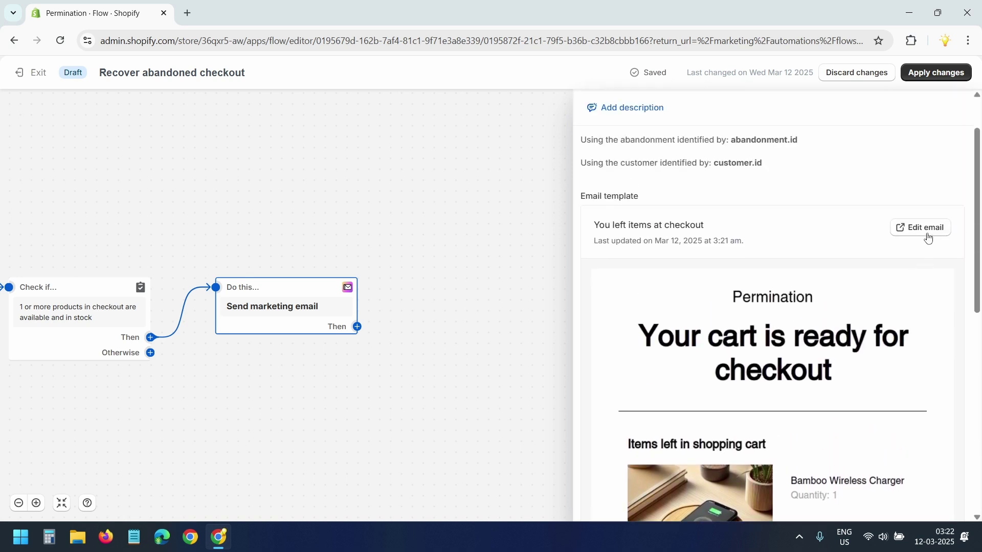
left_click(928, 234)
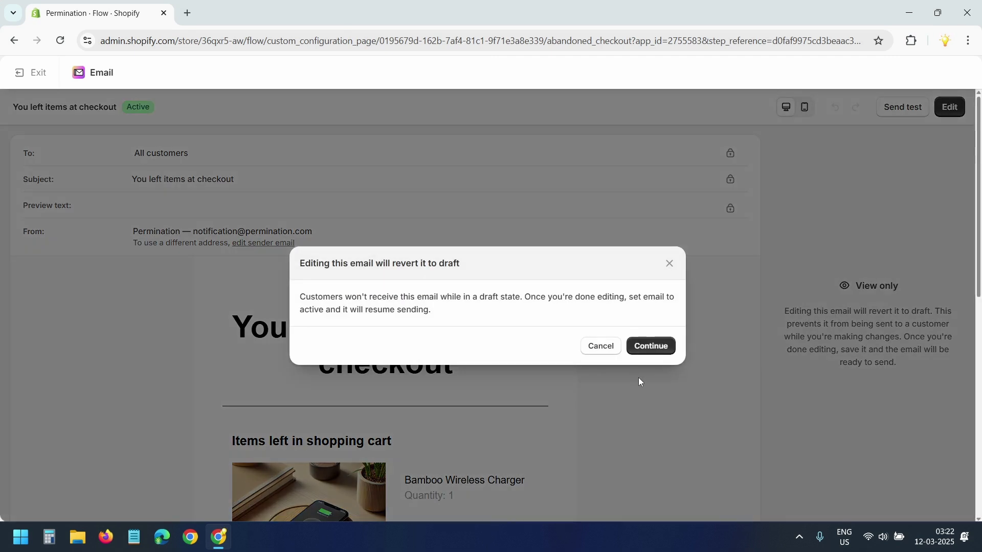
Step: Confirm continuing to edit the draft email
left_click(650, 348)
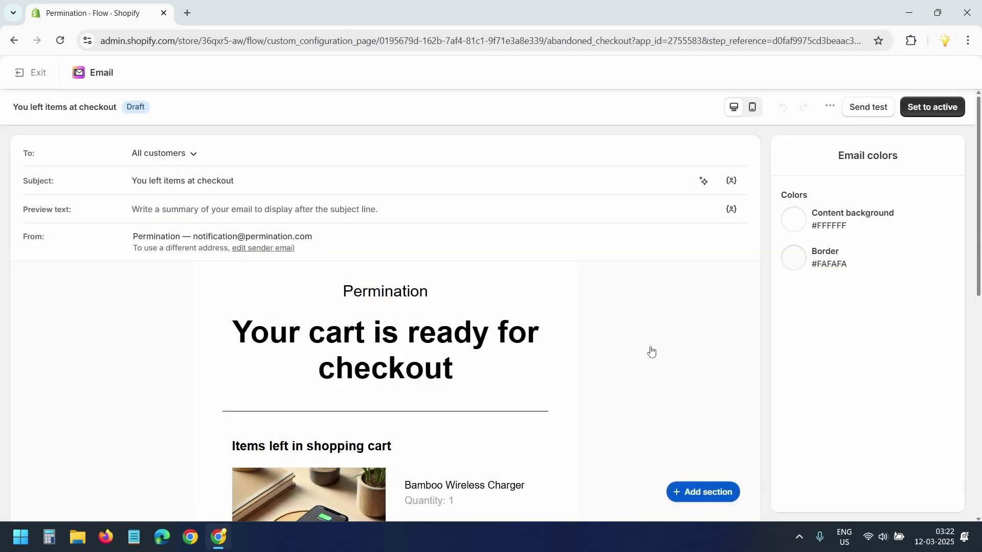
left_click(460, 353)
left_click(432, 447)
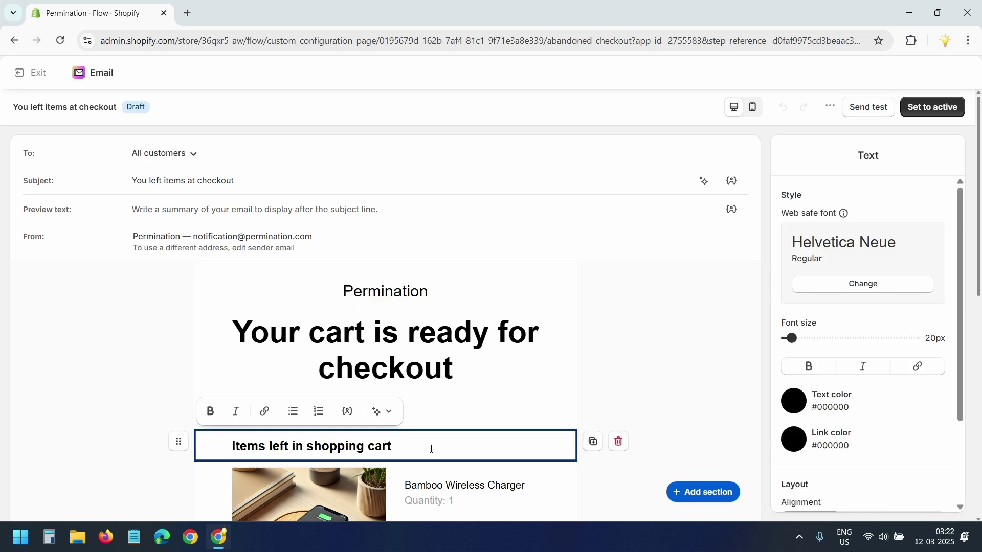
key("Escape")
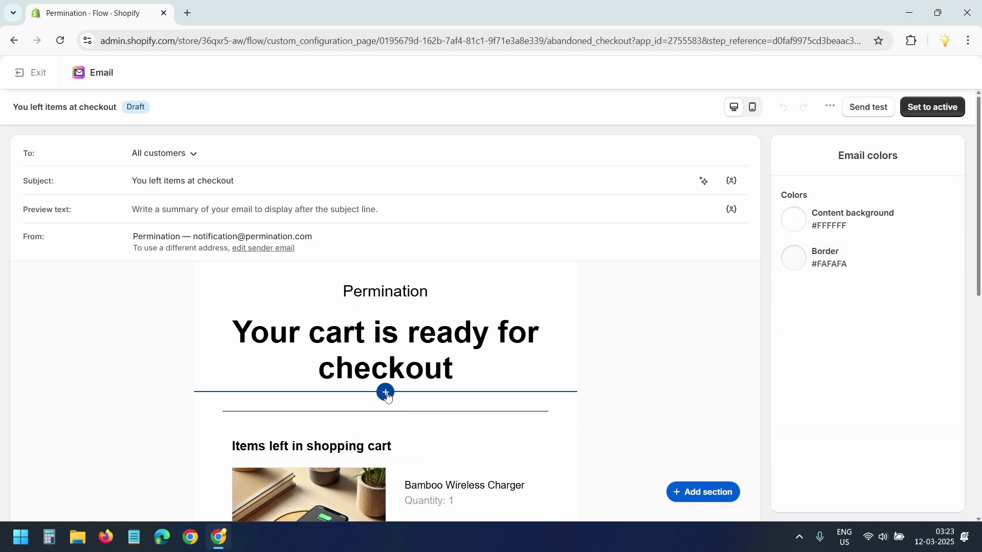
Step: Insert a text block below the heading reading 'Use coupon WELCOMEBACK for 10% discount.'
left_click(385, 392)
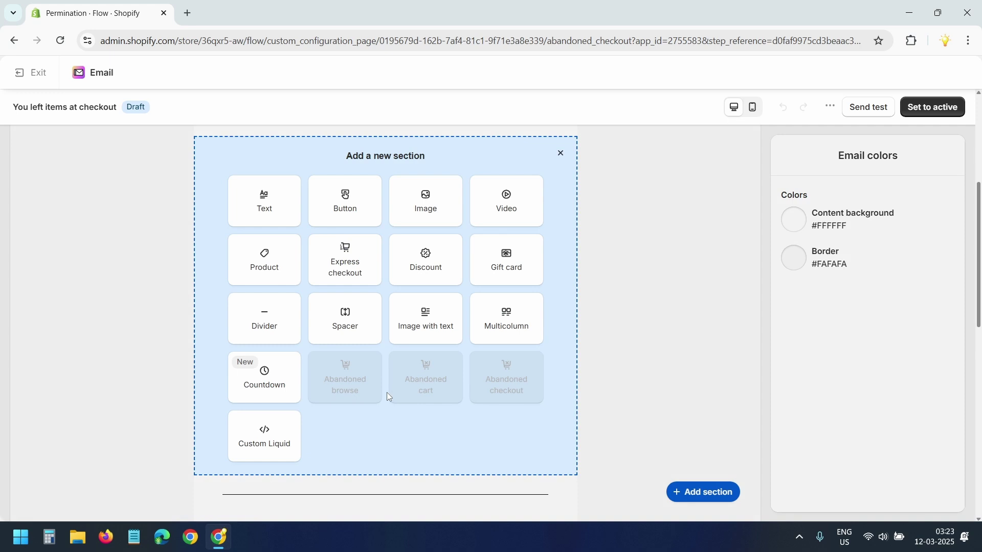
left_click(270, 207)
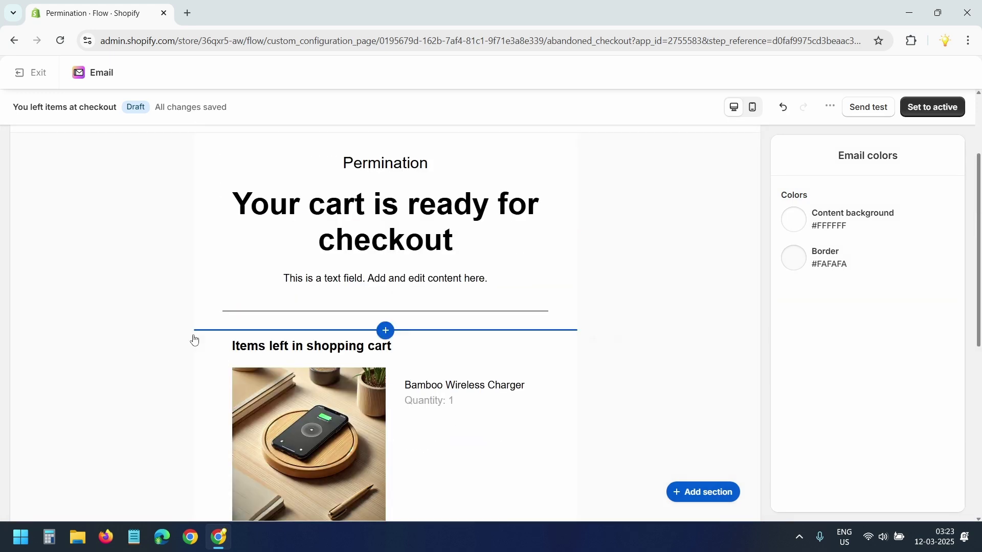
left_click(490, 278)
left_click_drag(490, 278, 284, 278)
type("Use coupon WELCOMEBACK for 10% discount.")
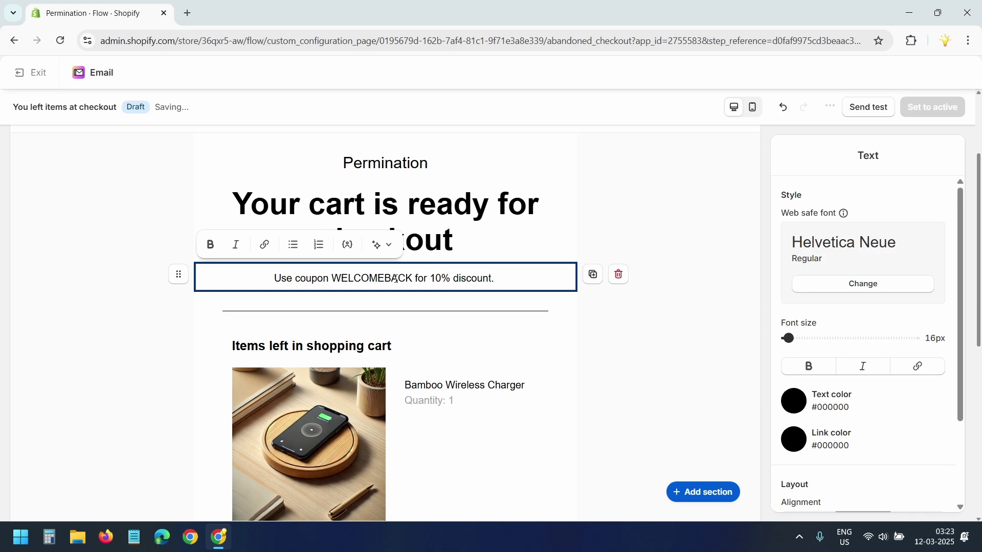
left_click(662, 329)
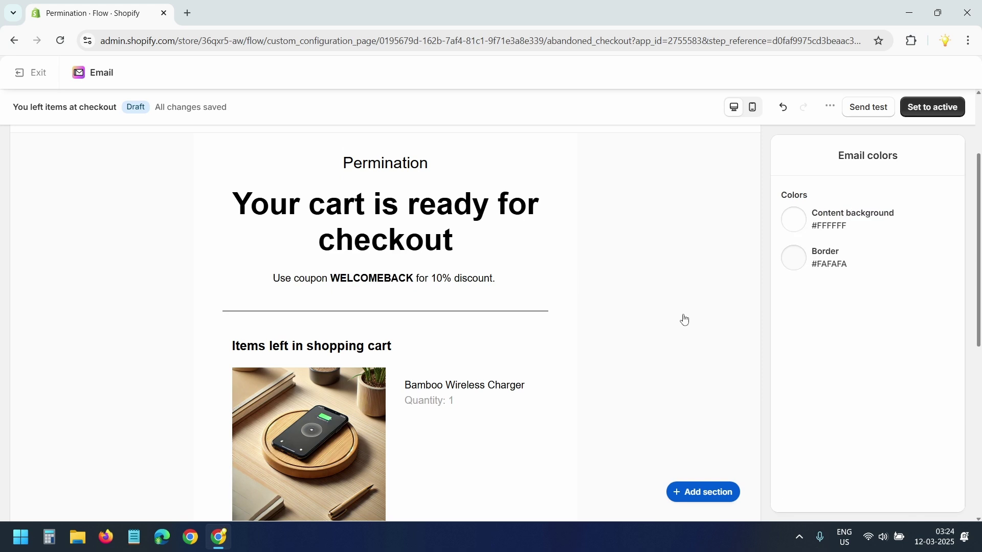
scroll(712, 356, "up", 3)
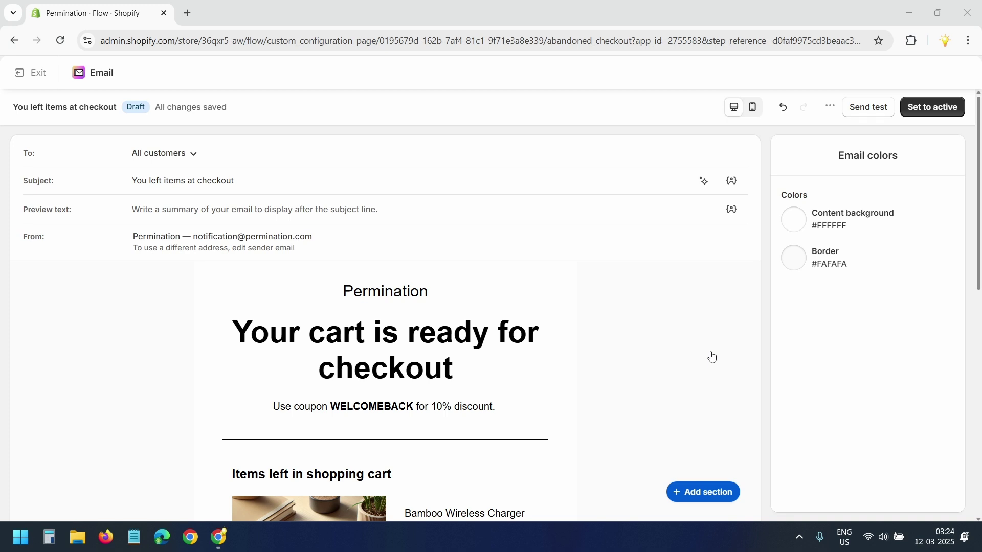
Step: Replace the subject with 'Did you forget something? Plus a 10% discount!'
left_click_drag(256, 180, 106, 184)
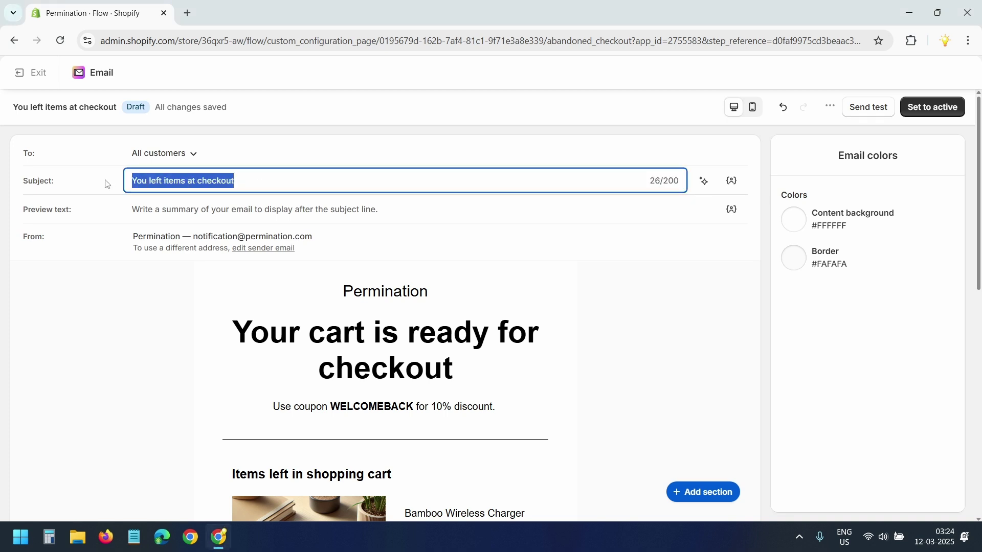
type("Did you forget something? Plus a 10% discount!")
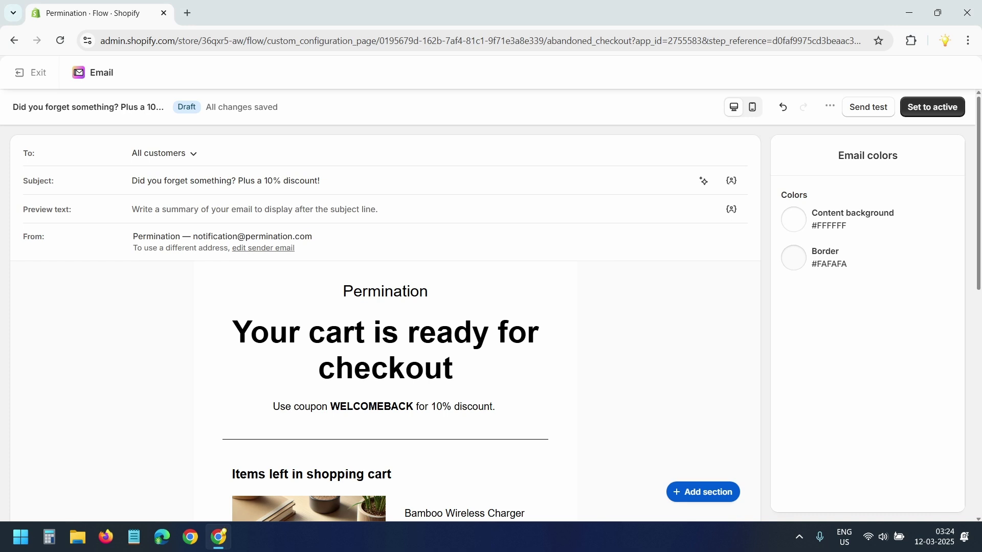
scroll(690, 334, "down", 7)
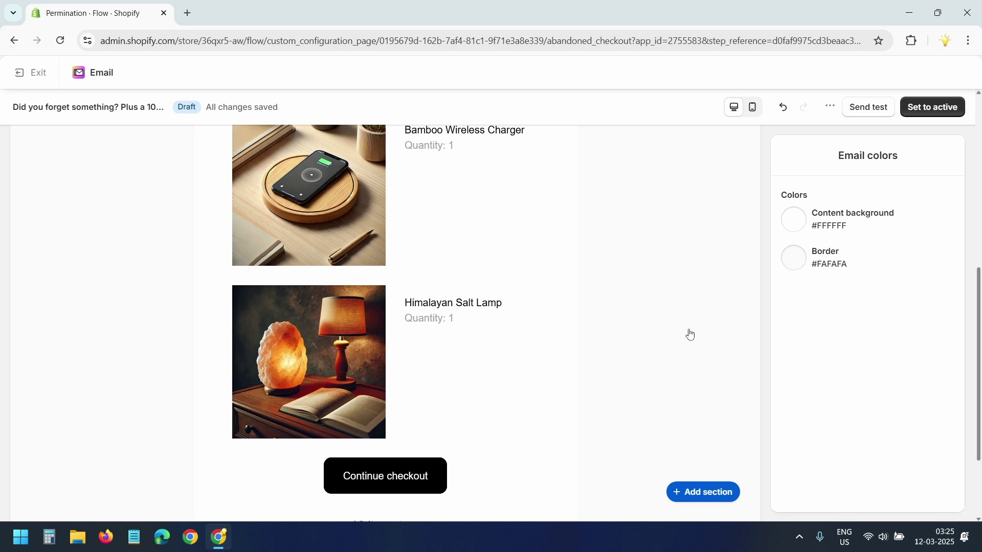
scroll(664, 330, "up", 8)
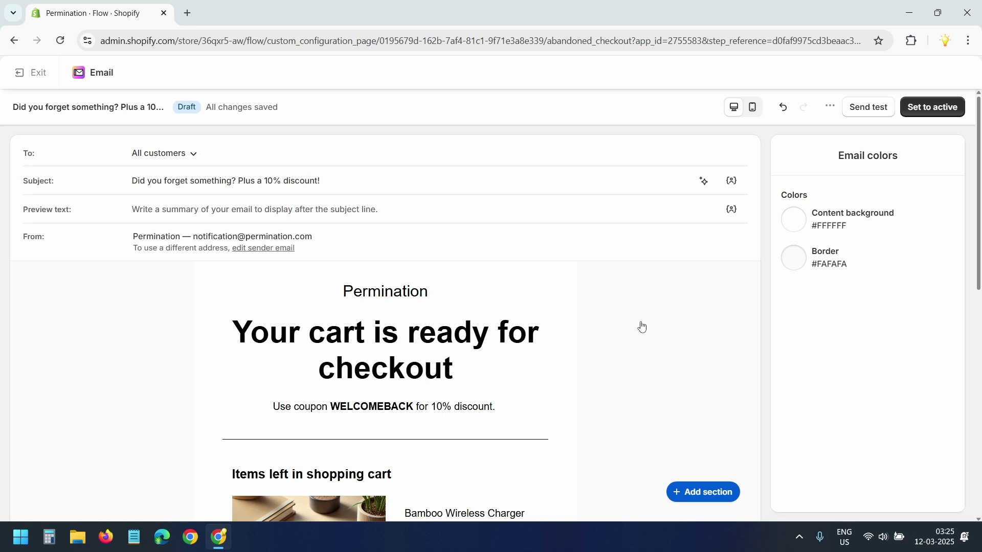
Step: Add a 'Hi' greeting with a First name tag, defaulting to Customer, above the heading
mouse_move(388, 315)
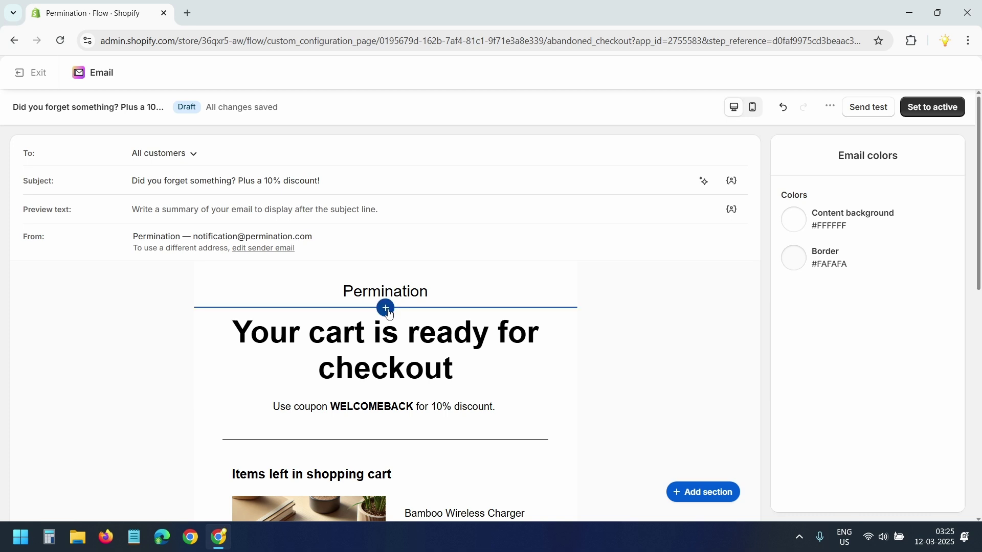
left_click(388, 310)
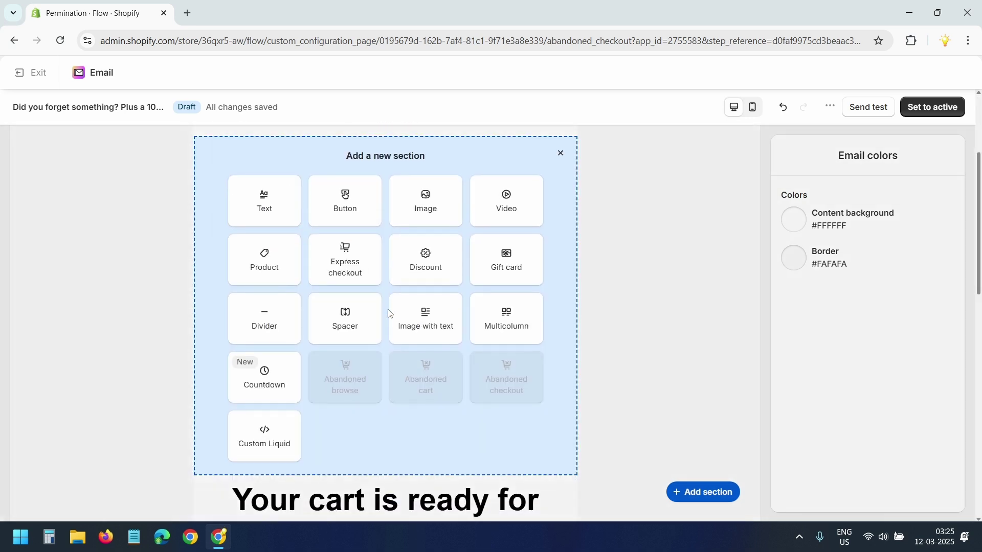
left_click(268, 204)
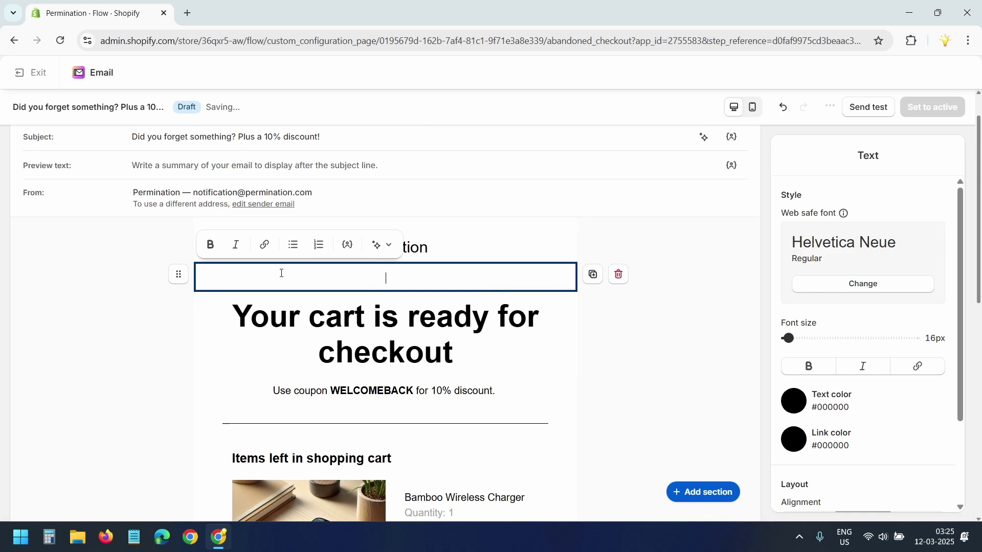
type("Hi")
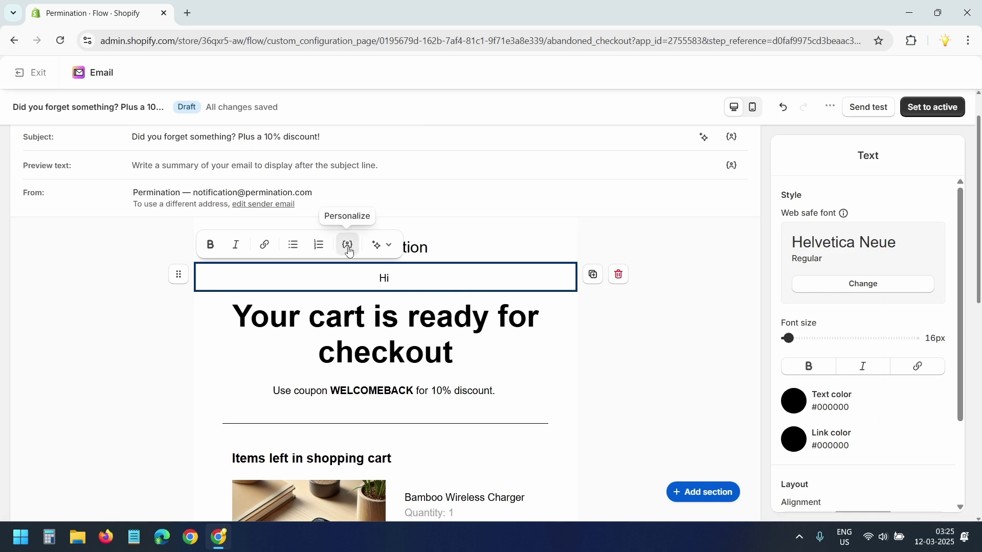
left_click(348, 245)
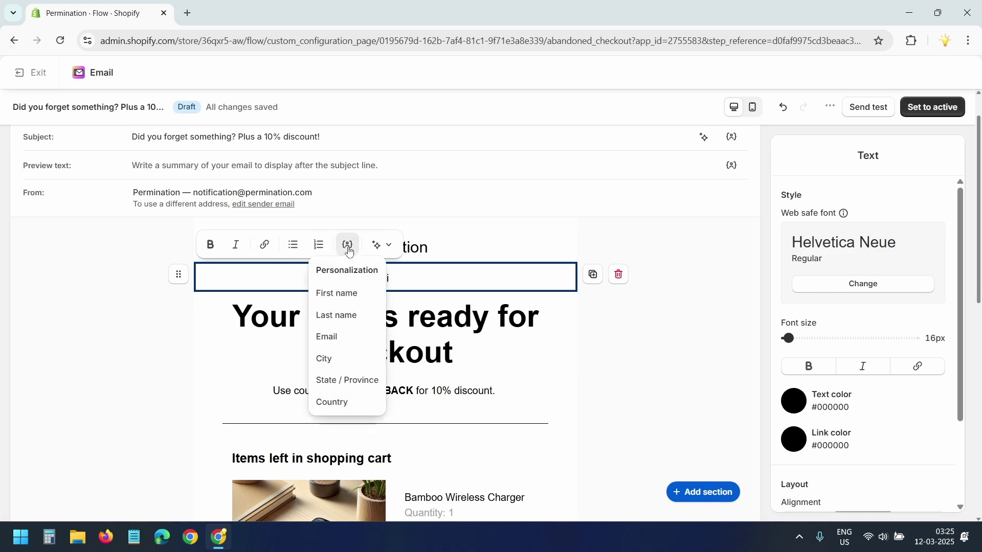
left_click(343, 295)
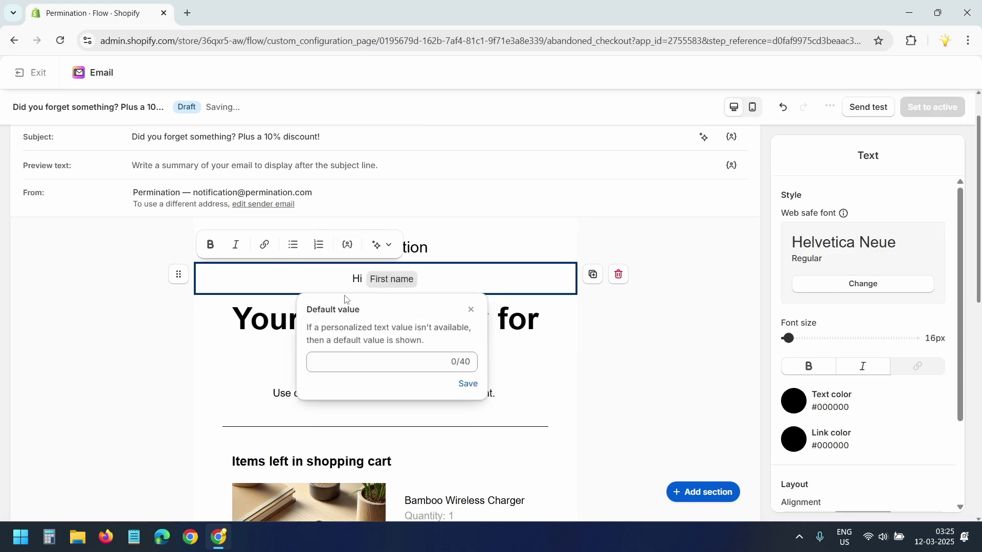
left_click(355, 364)
type("Custome")
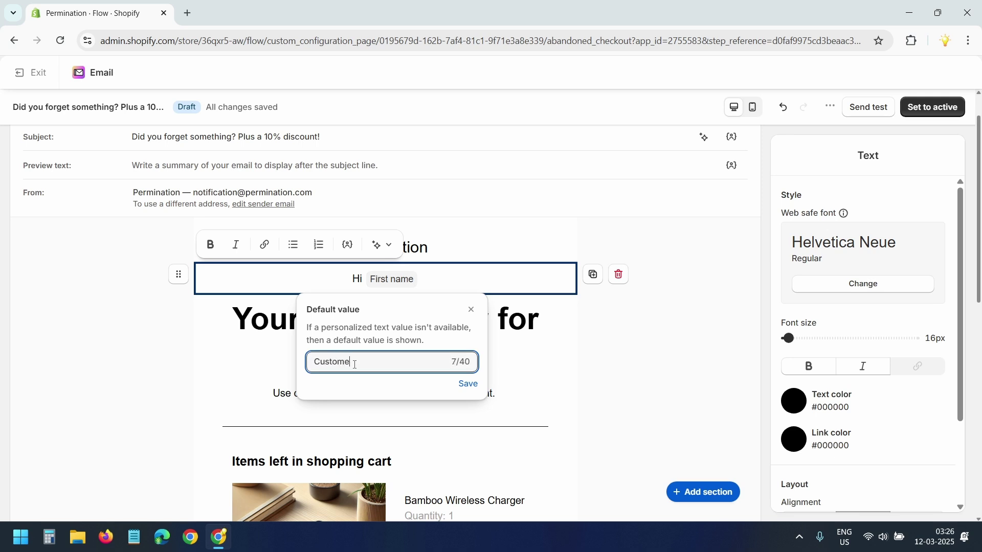
type("r")
left_click(467, 384)
left_click(122, 300)
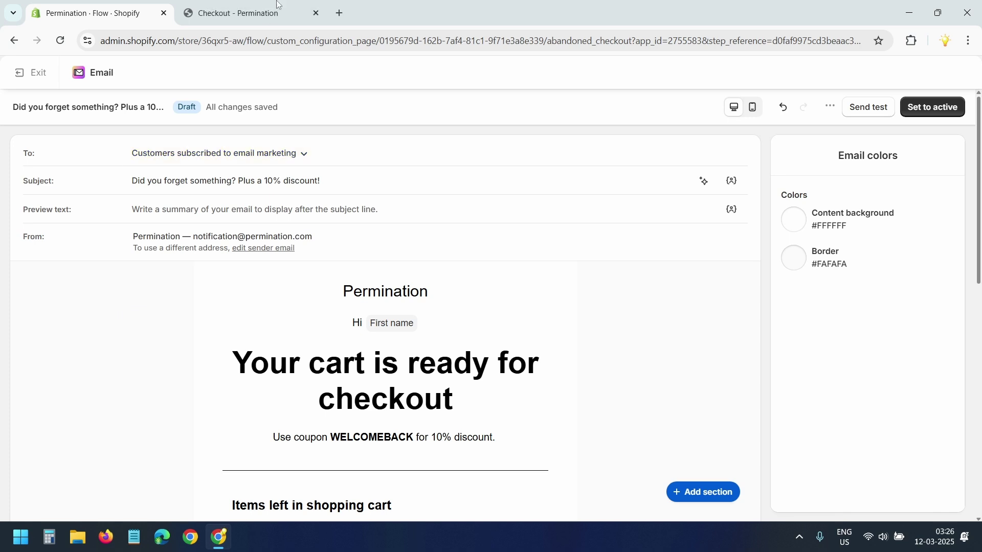
key("ctrl+Tab")
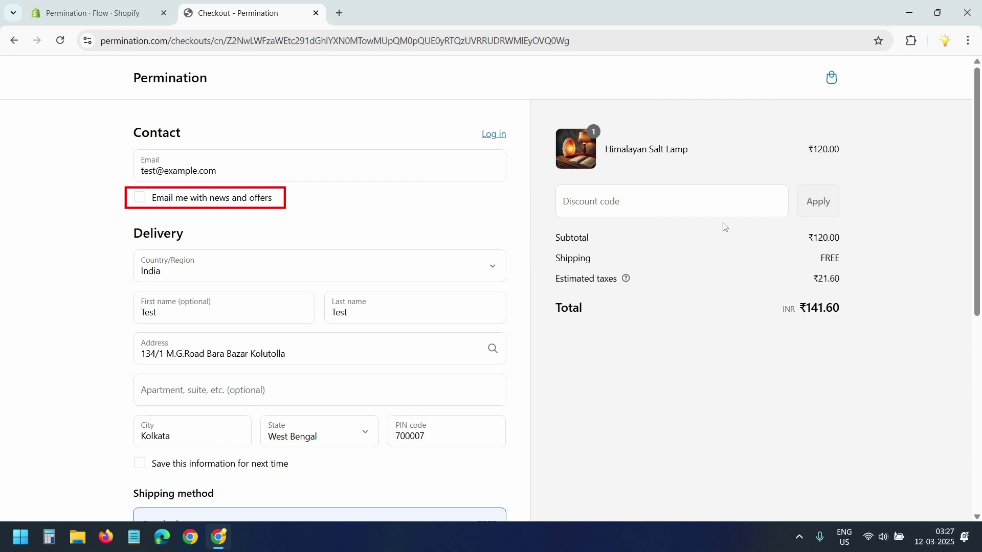
key("ctrl+Tab")
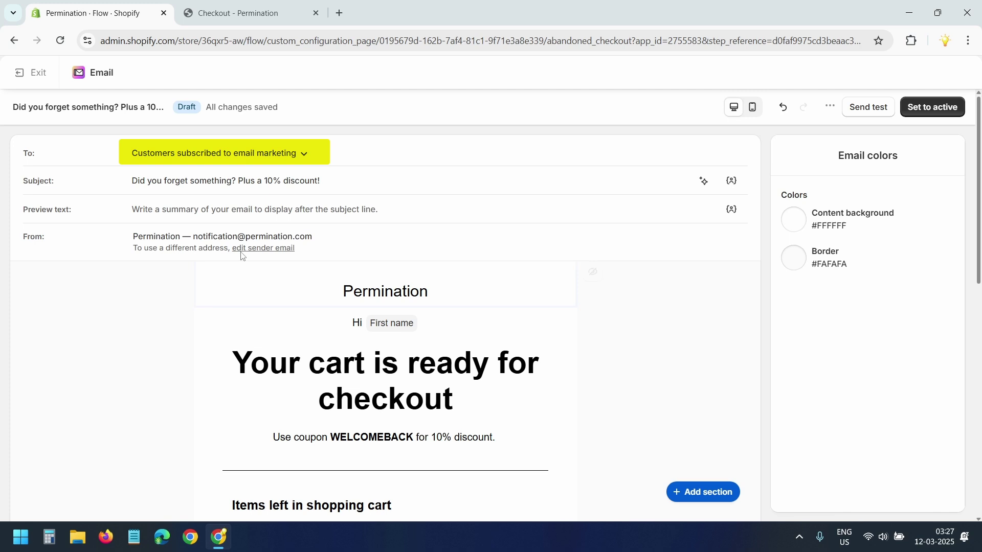
Step: Change the email's recipients to All customers
left_click(250, 164)
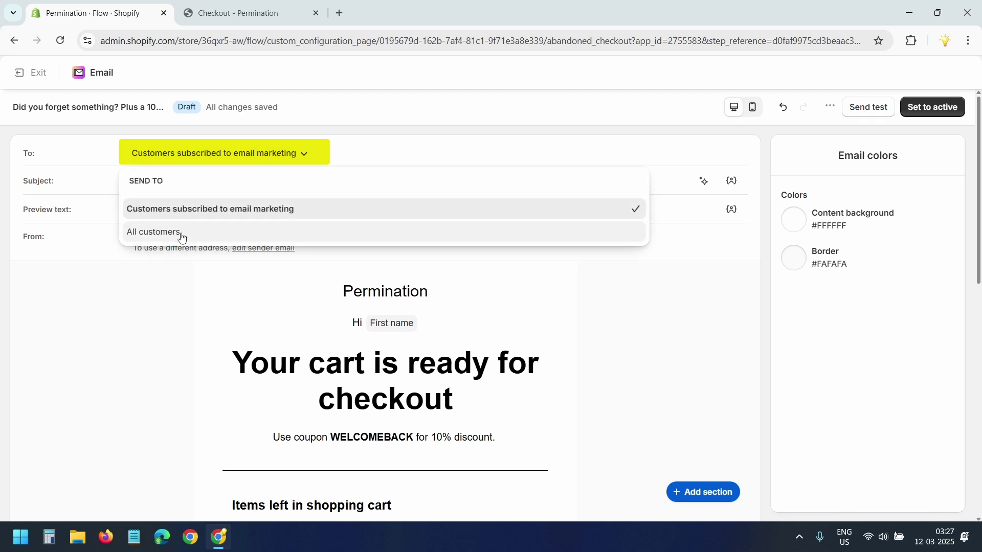
left_click(148, 230)
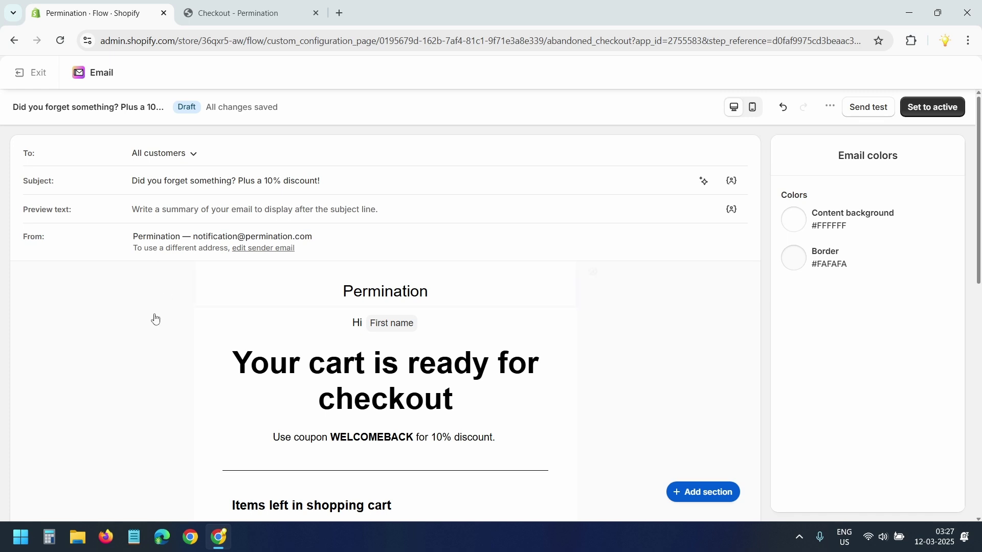
scroll(128, 371, "down", 10)
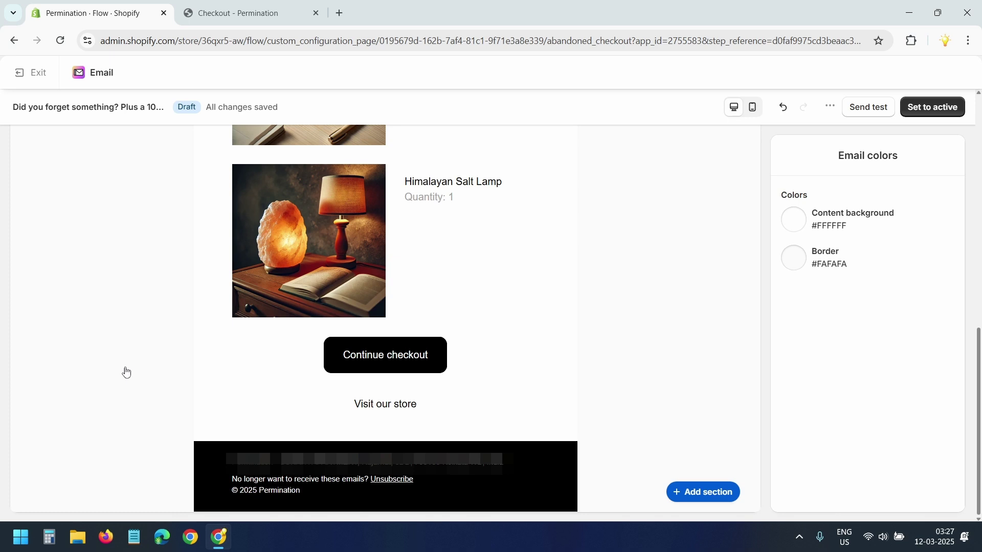
scroll(649, 346, "up", 10)
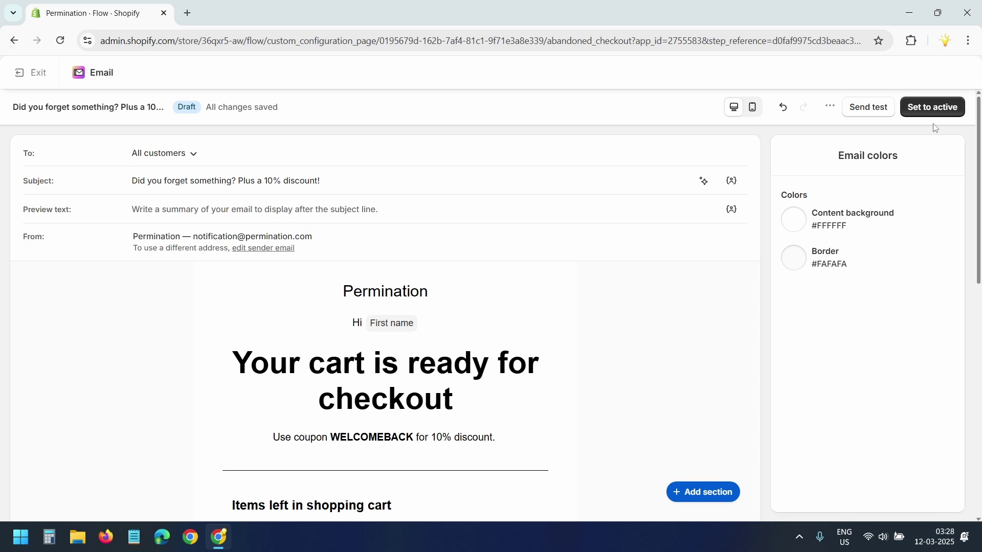
Step: Set the recovery email active, apply the workflow changes, and exit the Flow editor
left_click(934, 108)
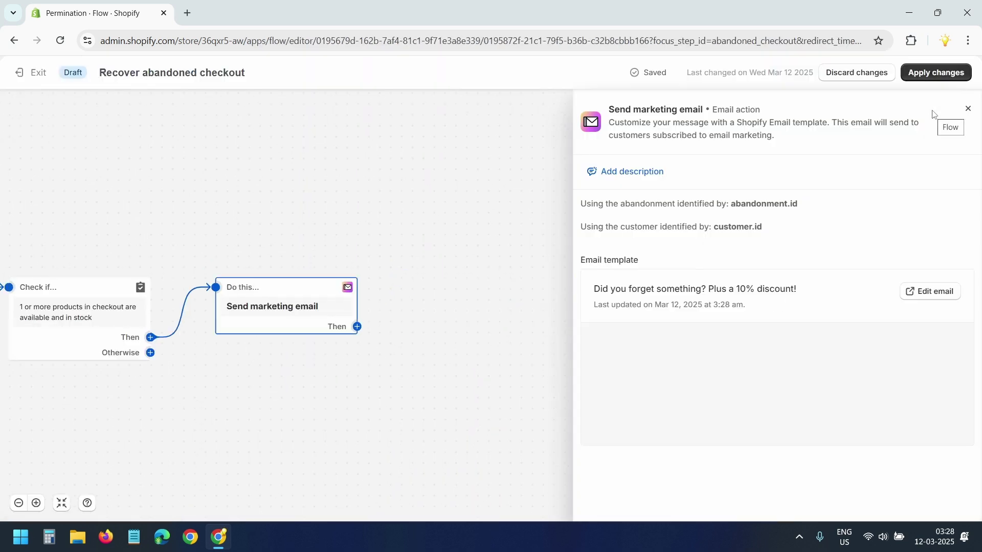
left_click(934, 74)
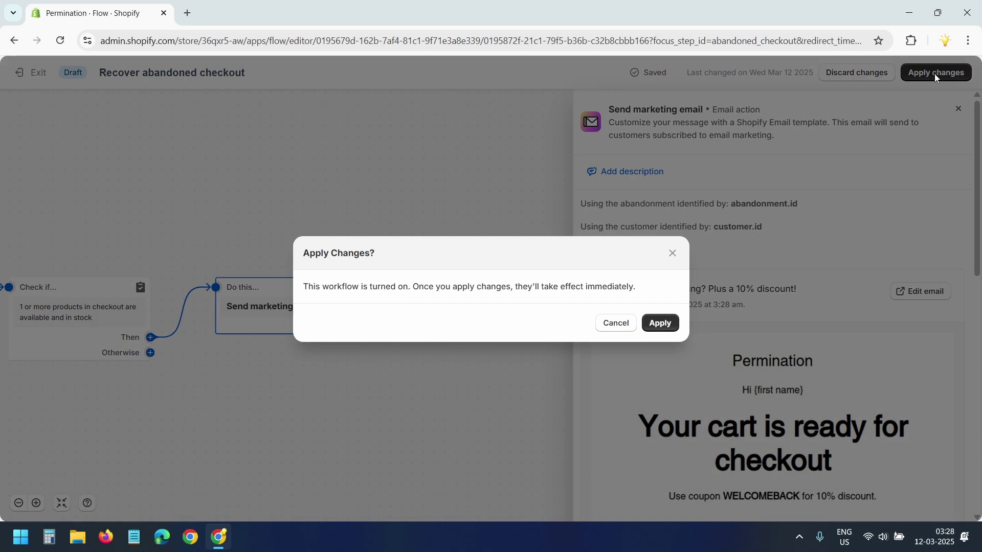
left_click(660, 323)
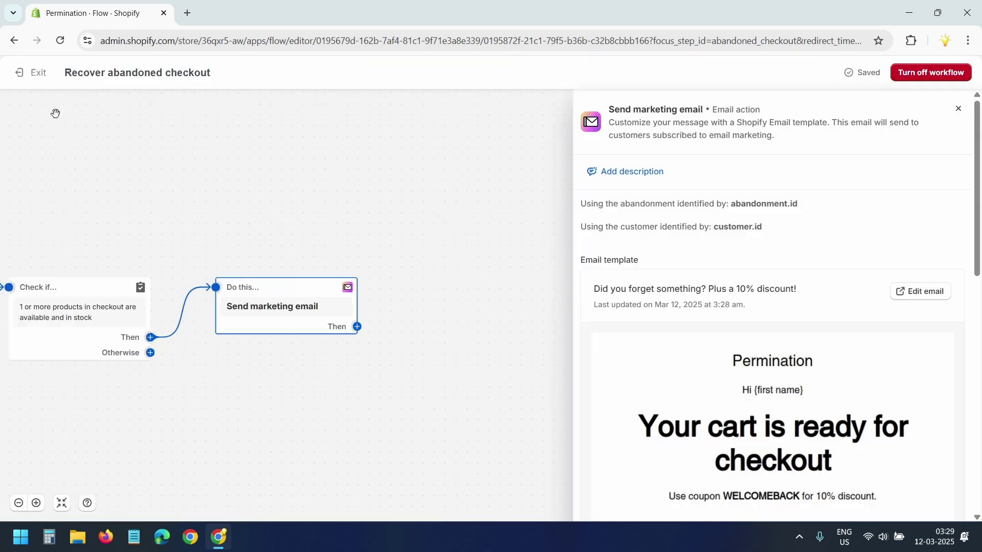
left_click(36, 74)
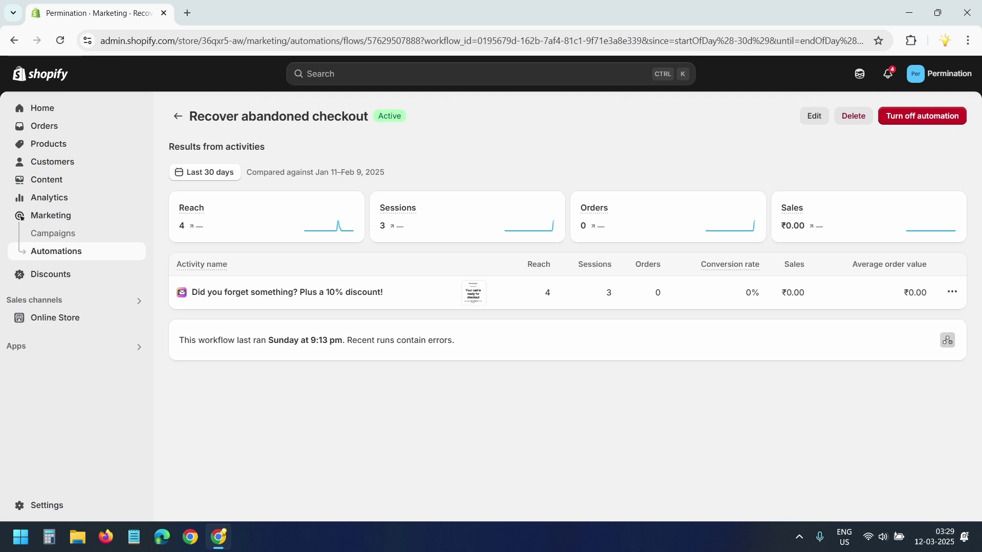
Step: Start a new Amount off products discount from the store's Discounts page
left_click(51, 251)
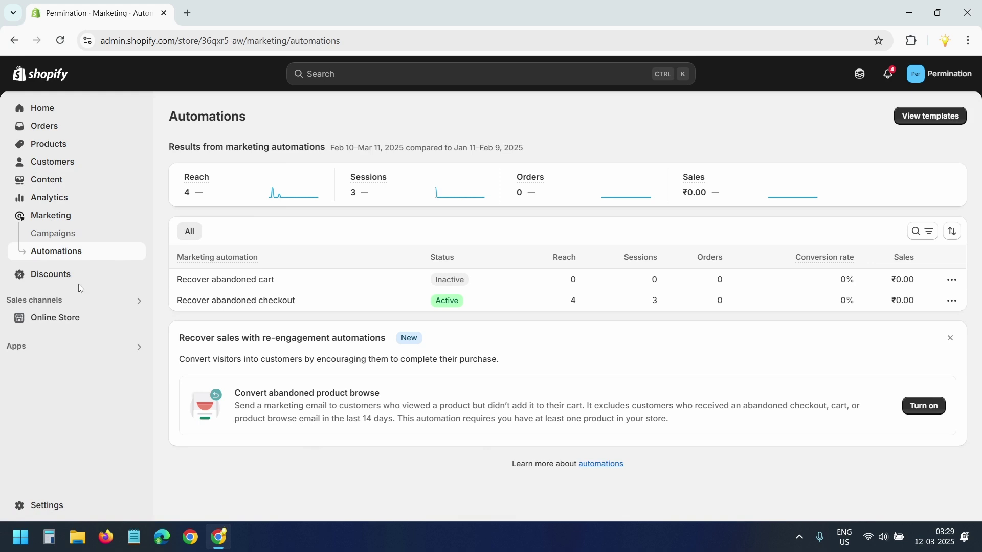
left_click(68, 276)
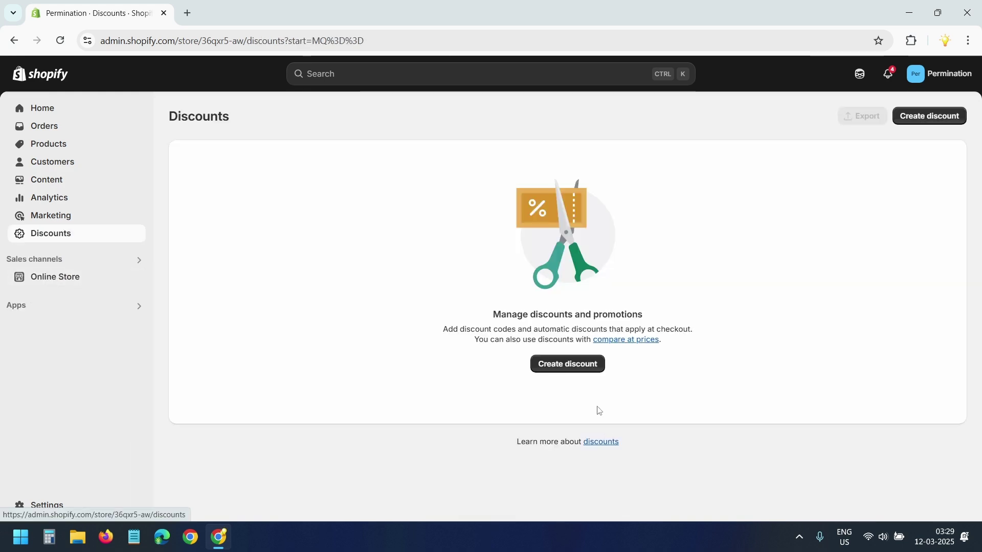
left_click(582, 364)
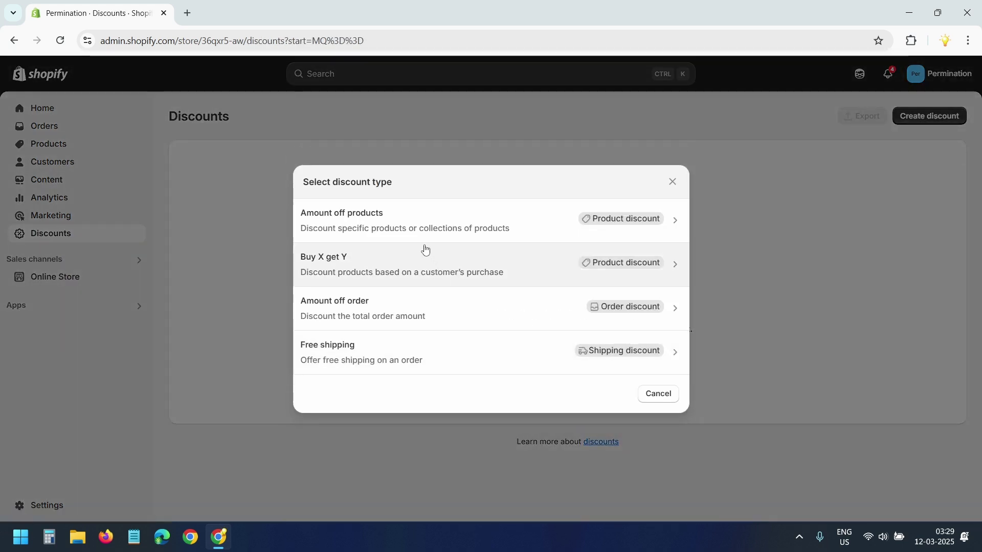
left_click(427, 227)
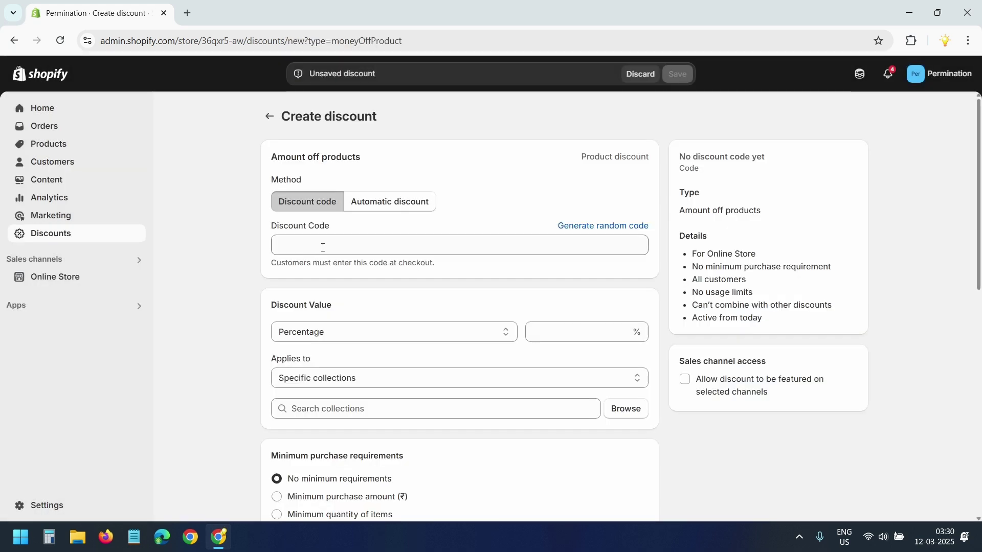
Step: Enter discount code welcomeback at 10% off, applying to specific products
left_click(323, 248)
type("welcome")
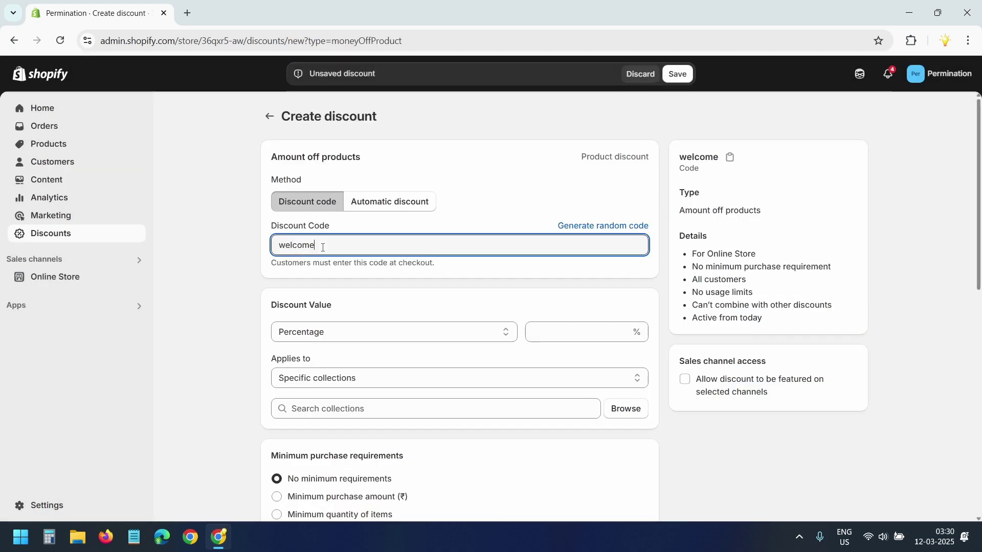
type("back")
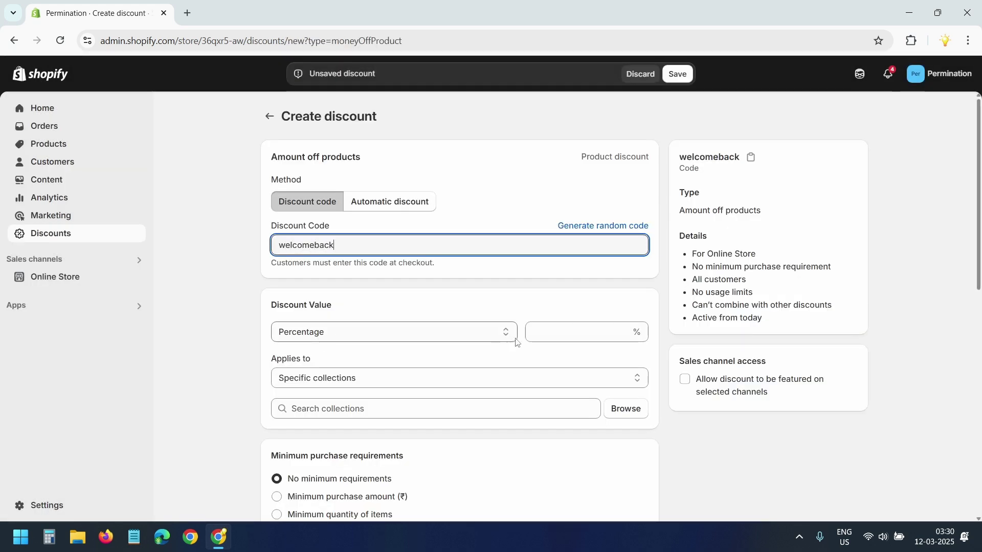
left_click(538, 331)
type("10")
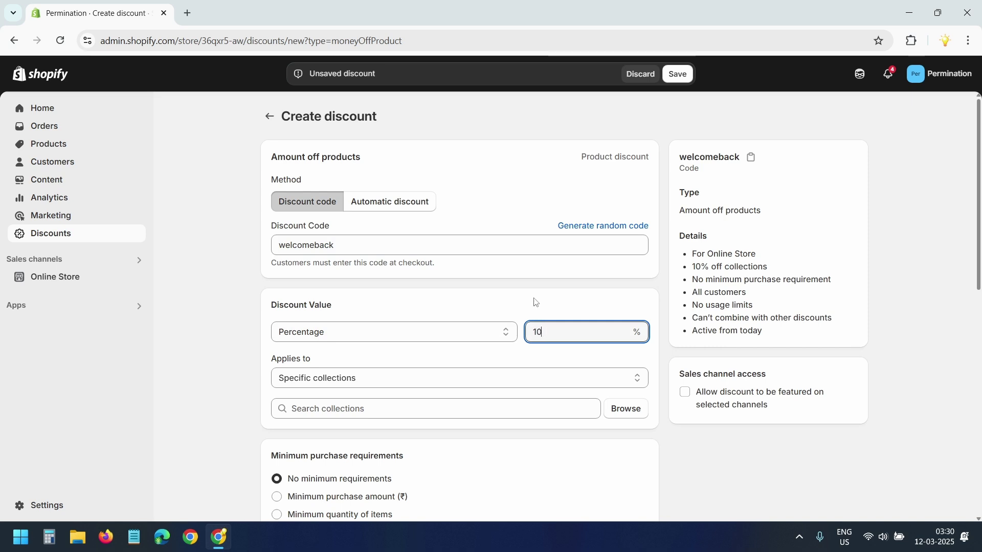
left_click(382, 378)
left_click(383, 411)
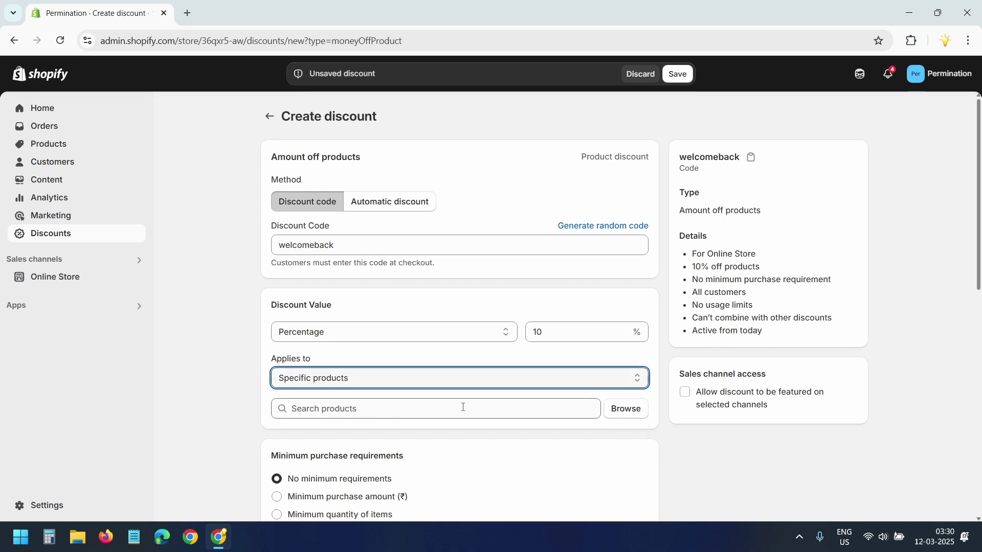
Step: Select all eight products, including the Vintage-Inspired Wall Clock, in the product browser
left_click(622, 412)
left_click(309, 267)
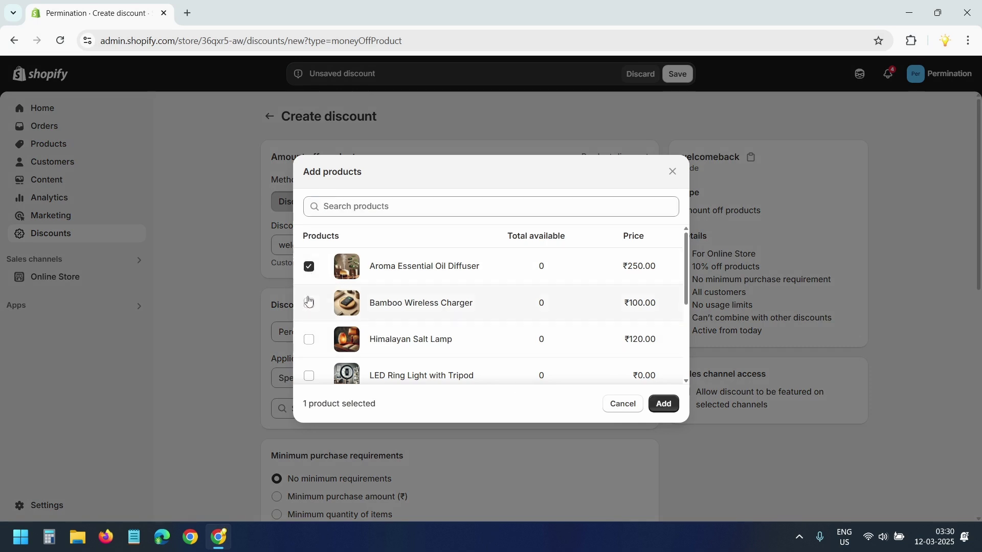
left_click(309, 303)
left_click(308, 340)
left_click(309, 376)
scroll(309, 332, "down", 3)
left_click(309, 285)
left_click(309, 311)
left_click(309, 347)
left_click(309, 381)
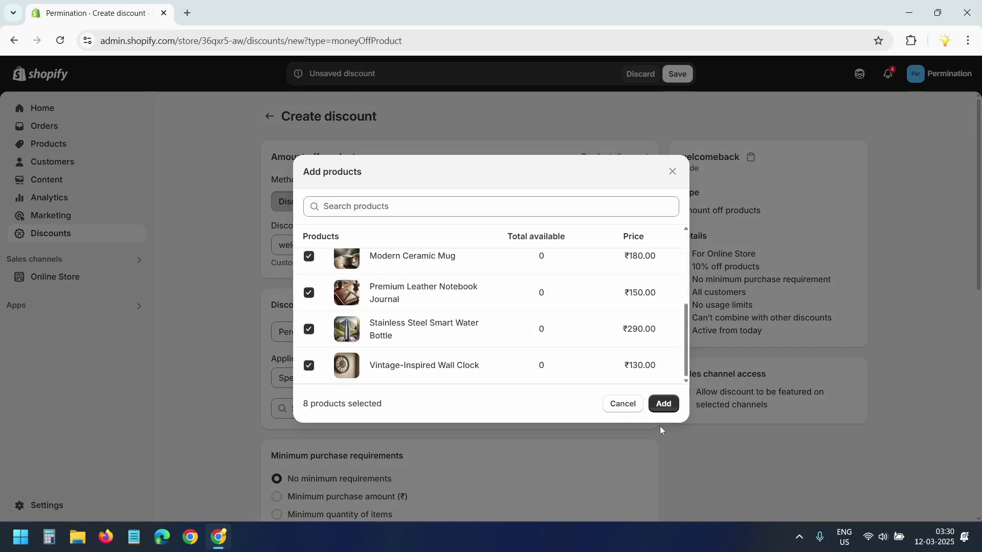
scroll(543, 373, "up", 5)
Step: Add the eight products to the discount and save welcomeback
left_click(663, 404)
scroll(848, 422, "down", 15)
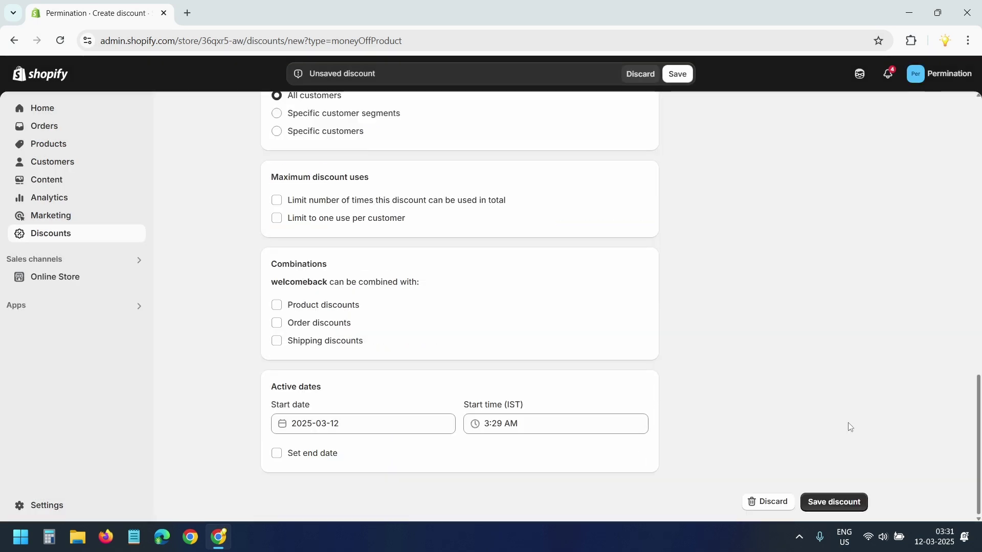
left_click(833, 501)
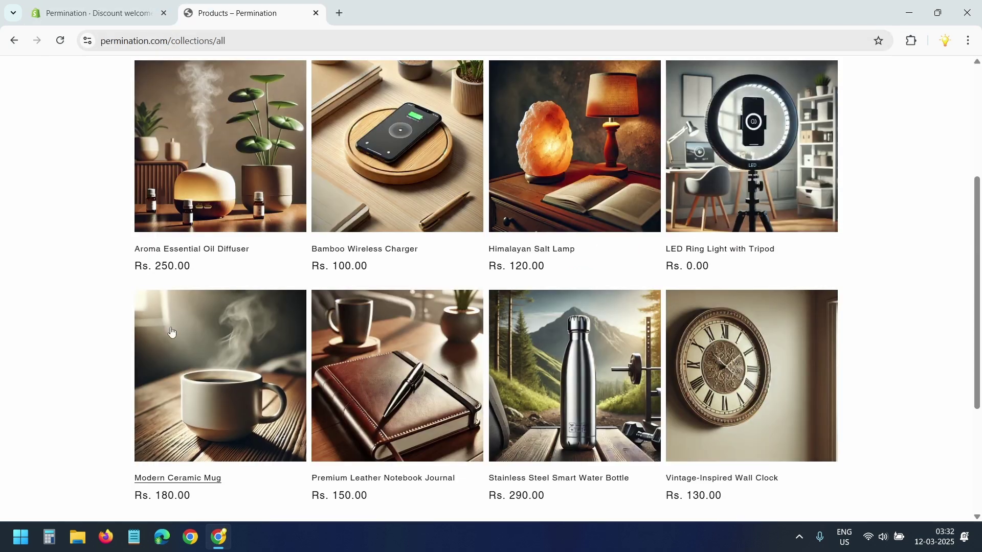
Step: Buy the Modern Ceramic Mug now and enter the contact e-mail at checkout
left_click(220, 347)
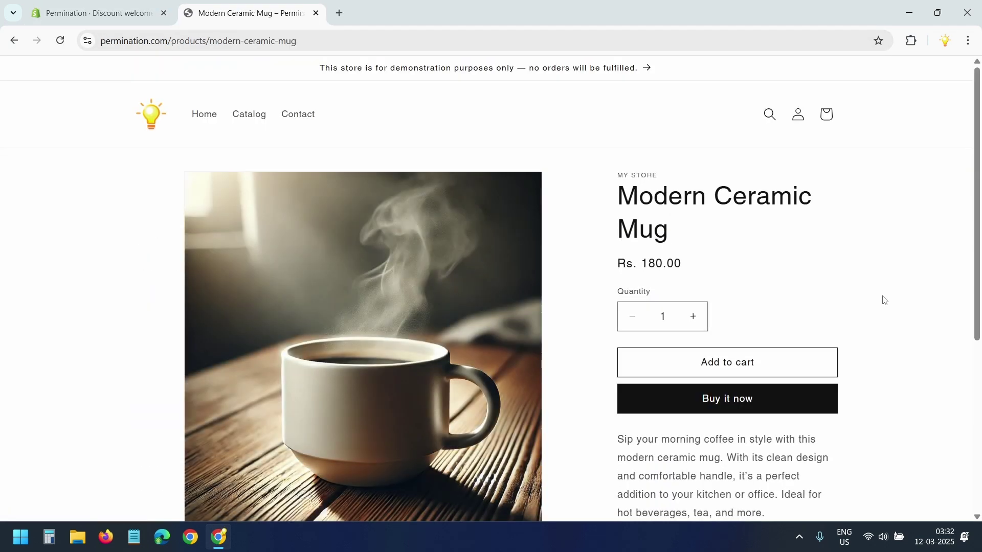
left_click(745, 404)
left_click(256, 173)
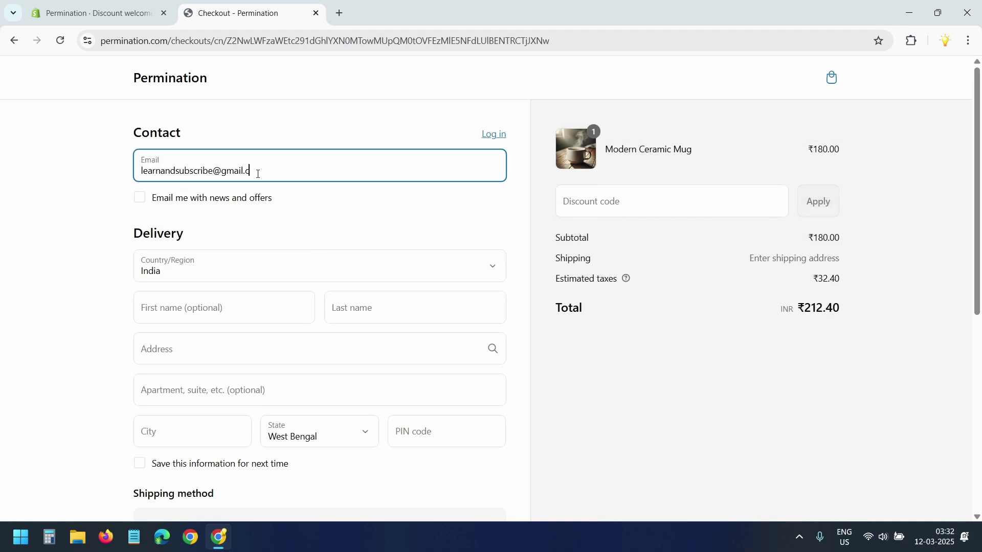
Step: Fill in the customer's name and a suggested Kolkata delivery address, then close the checkout unpaid
left_click(155, 312)
type("John")
key("Tab")
type("Doe")
left_click(180, 362)
type("123")
key("Down")
key("Return")
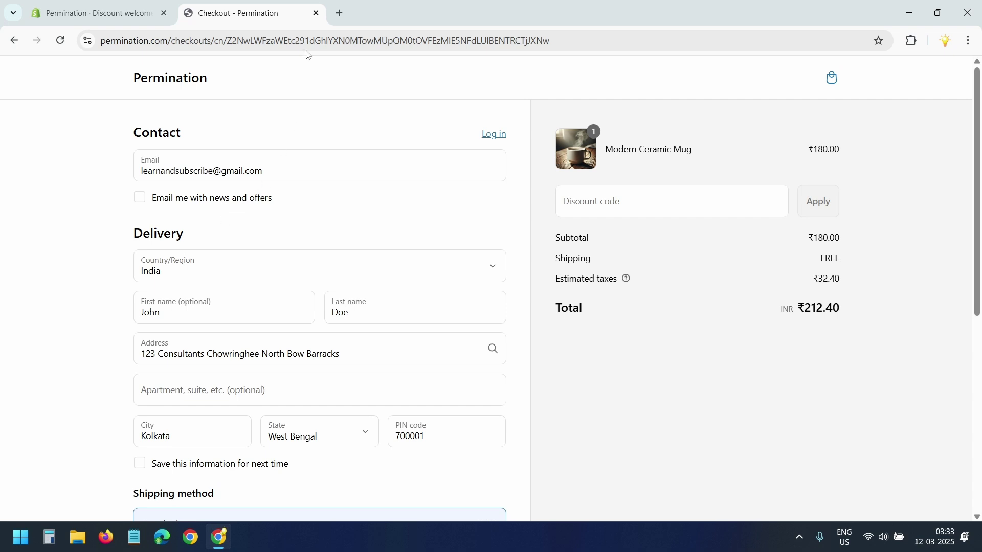
left_click(316, 13)
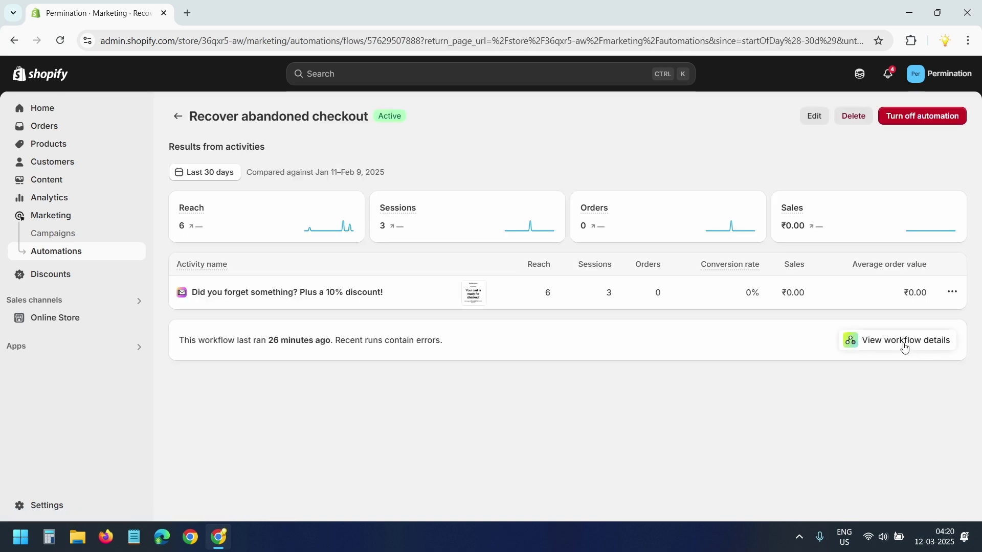
Step: Open the Recover abandoned checkout workflow details and scroll to its Recent runs table
left_click(903, 345)
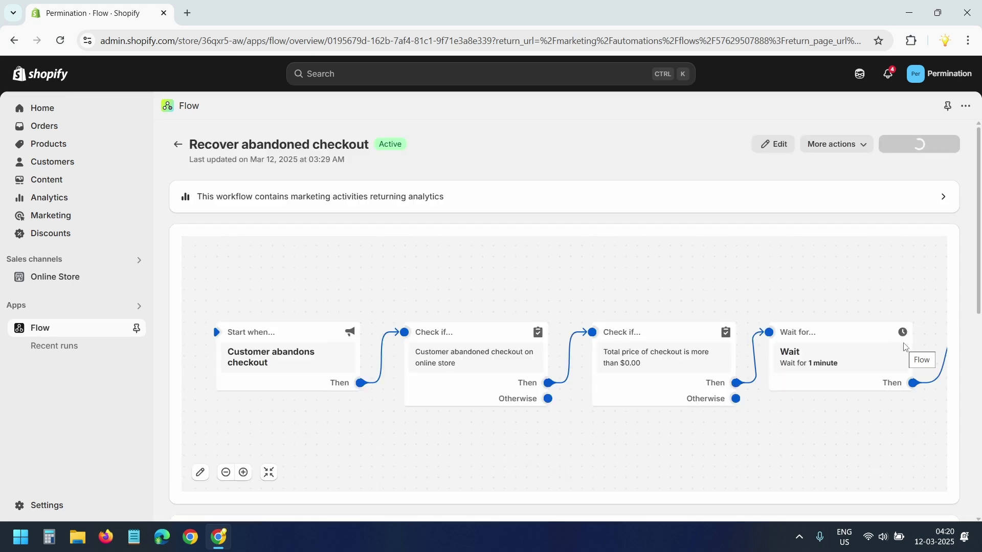
scroll(905, 347, "down", 5)
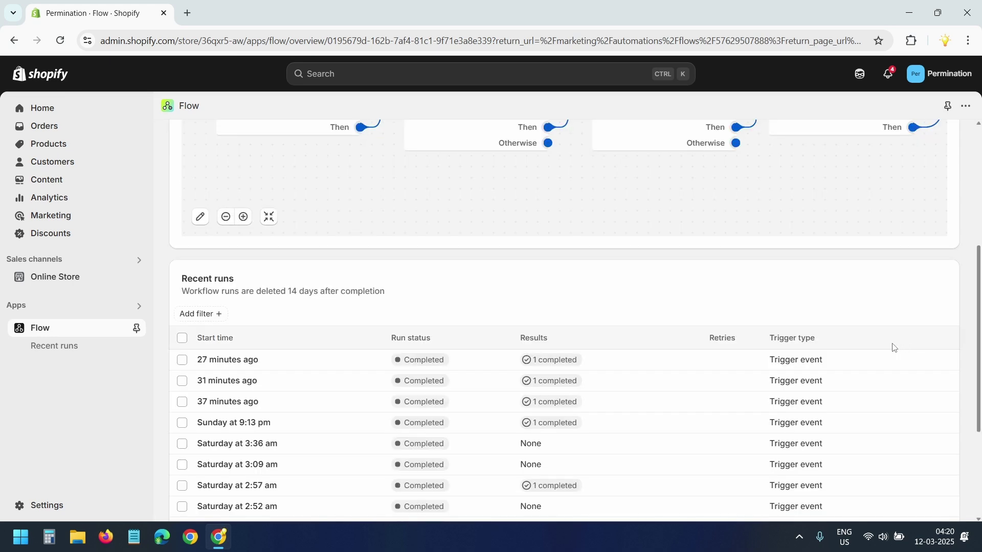
scroll(313, 252, "down", 1)
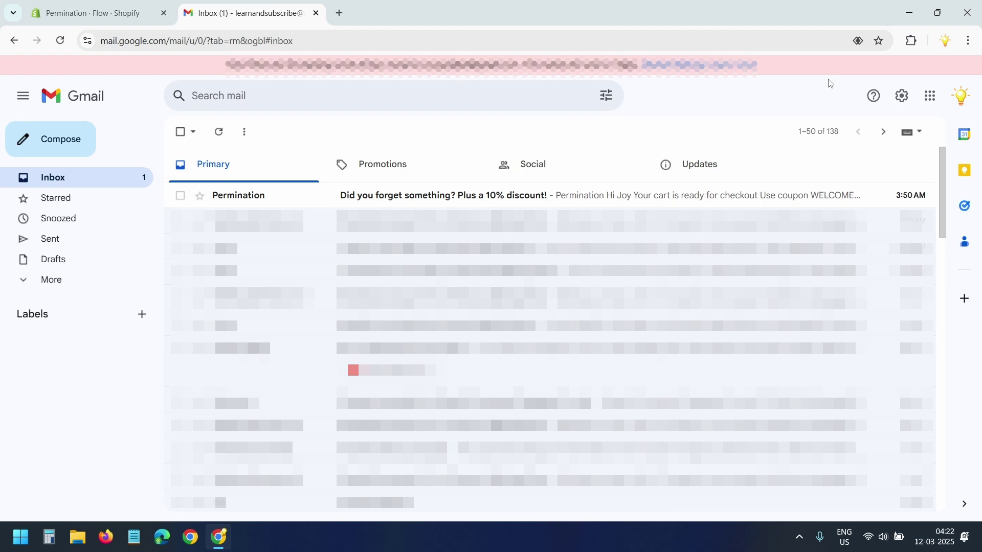
Step: Open the 'Did you forget something?' recovery email and check its WELCOMEBACK coupon code
left_click(391, 203)
double_click(591, 285)
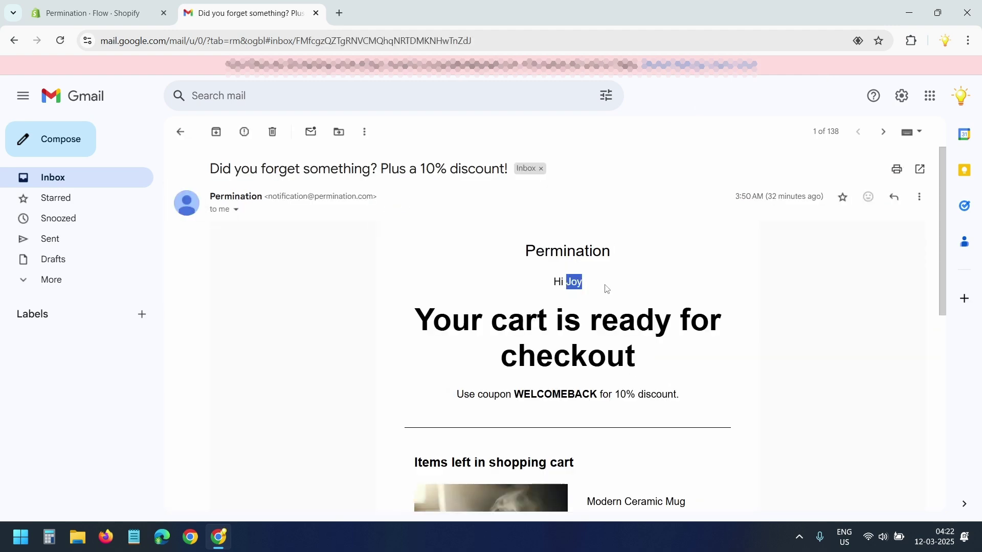
left_click(695, 378)
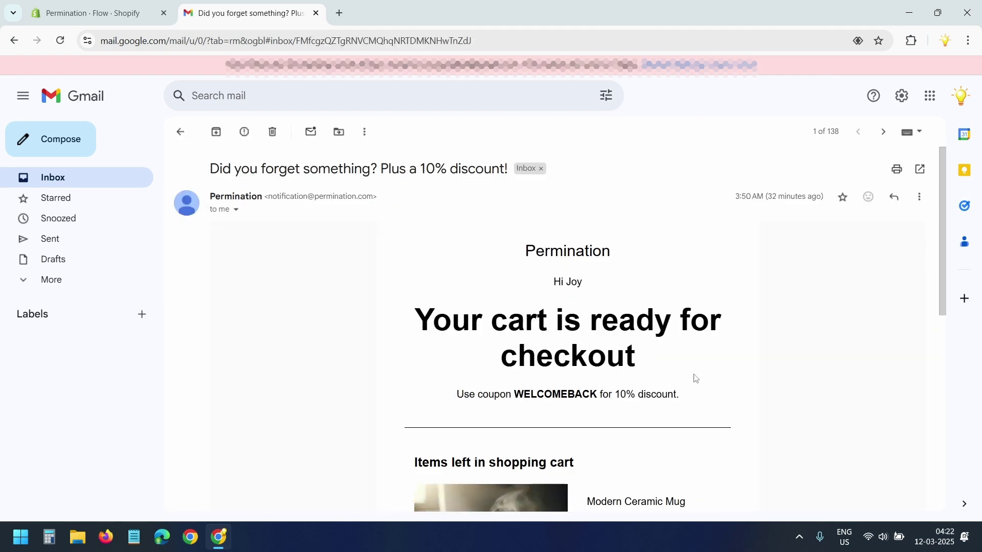
double_click(569, 395)
left_click(752, 361)
scroll(660, 277, "down", 5)
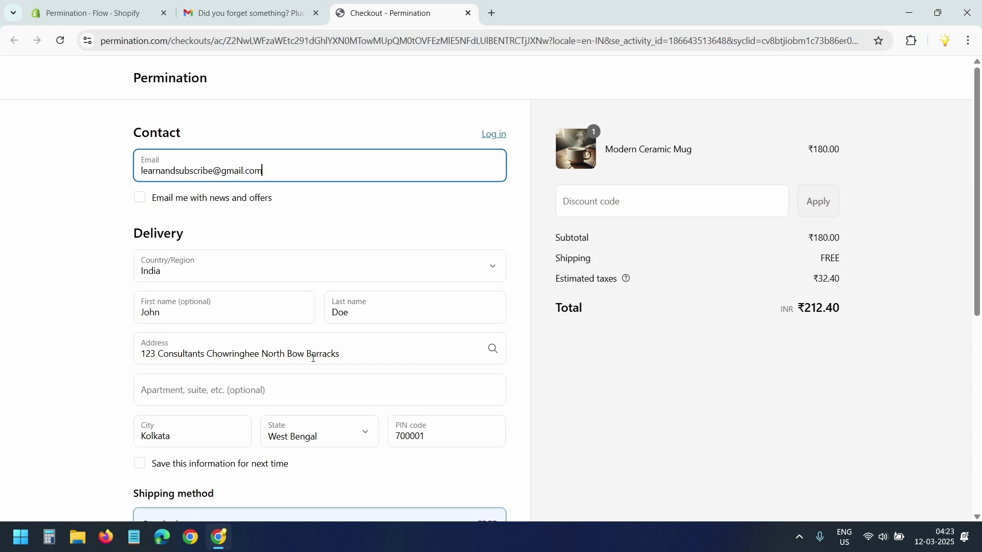
Step: Apply discount code welcomeback, bringing the total to ₹191.16, and complete the order
left_click(665, 202)
type("welcomeback")
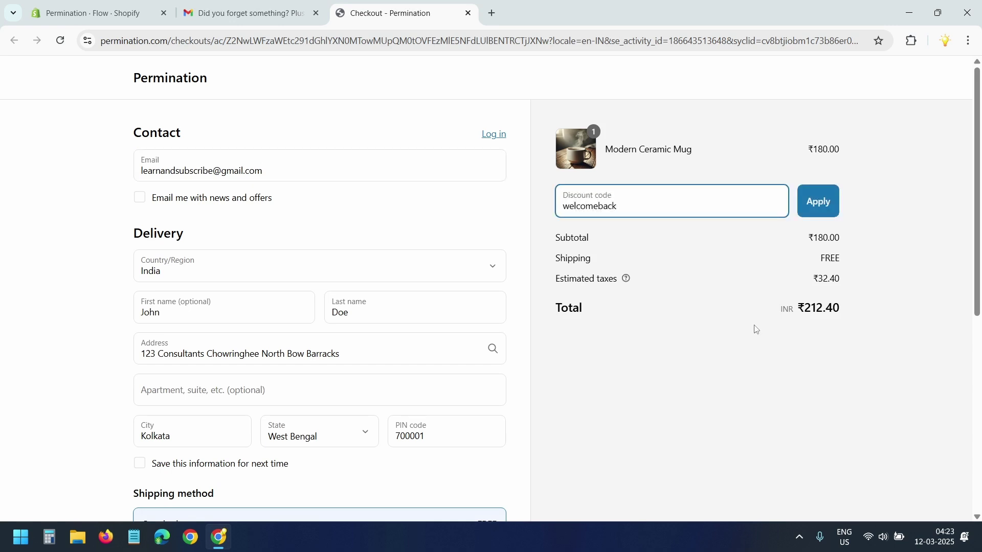
left_click(823, 203)
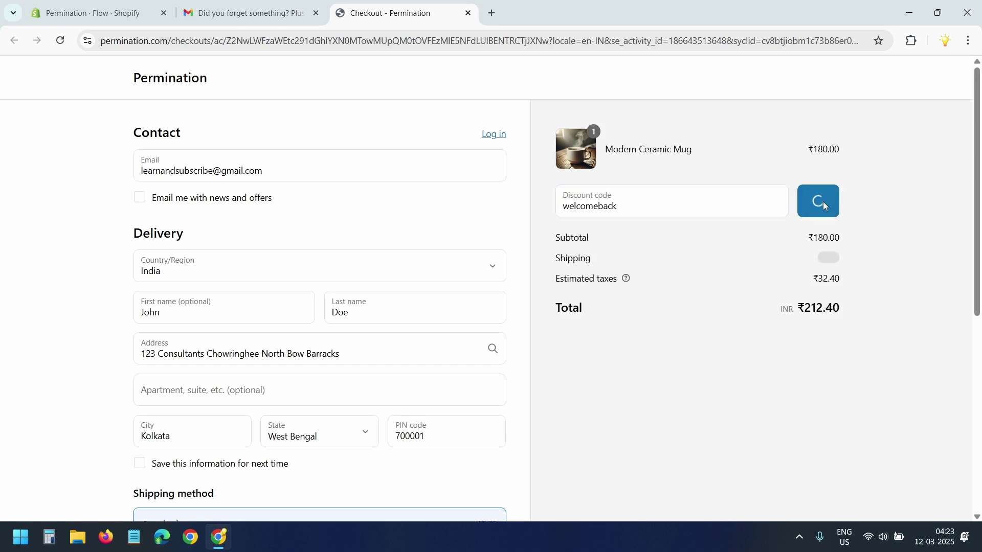
scroll(413, 335, "down", 6)
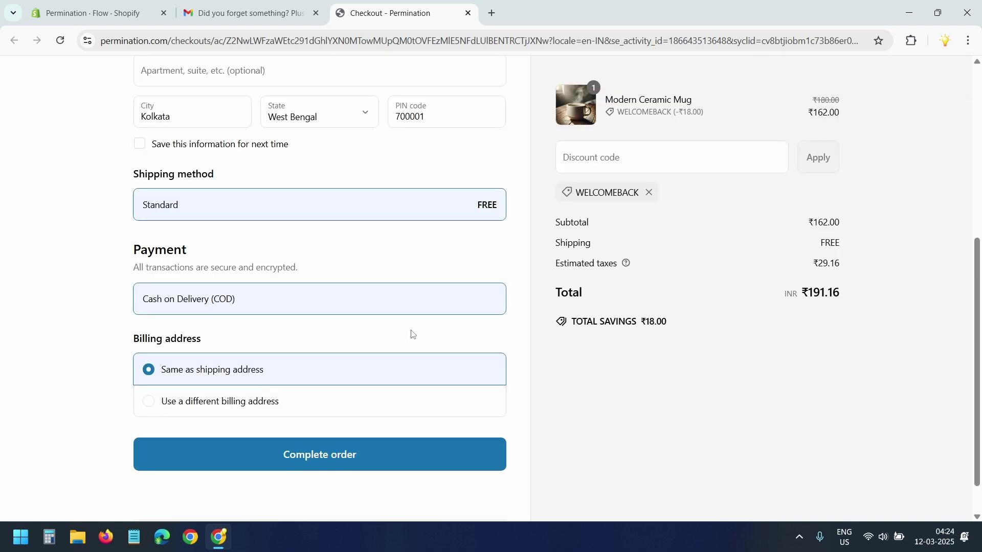
left_click(337, 460)
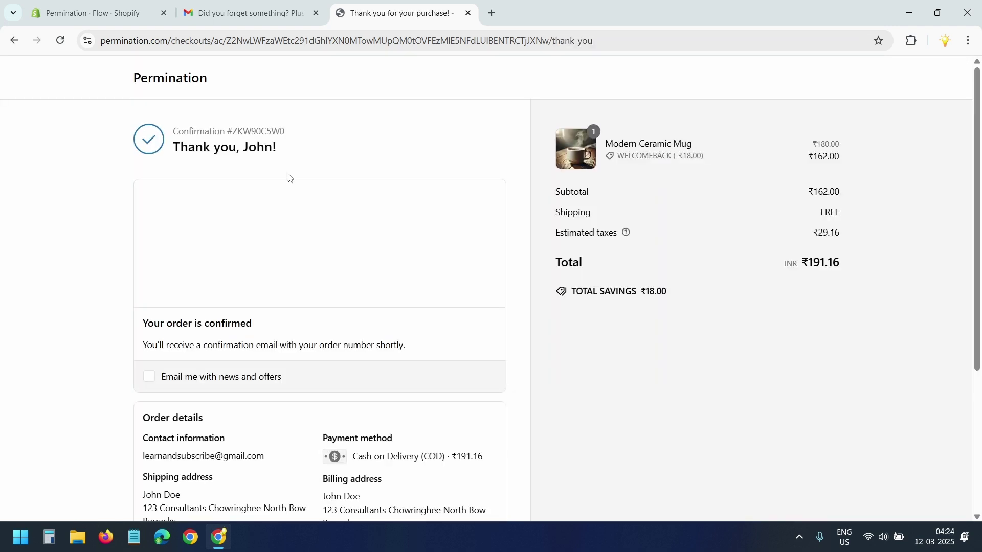
Step: Check order #1001 under Orders and review the Abandoned checkouts list in admin
left_click(124, 11)
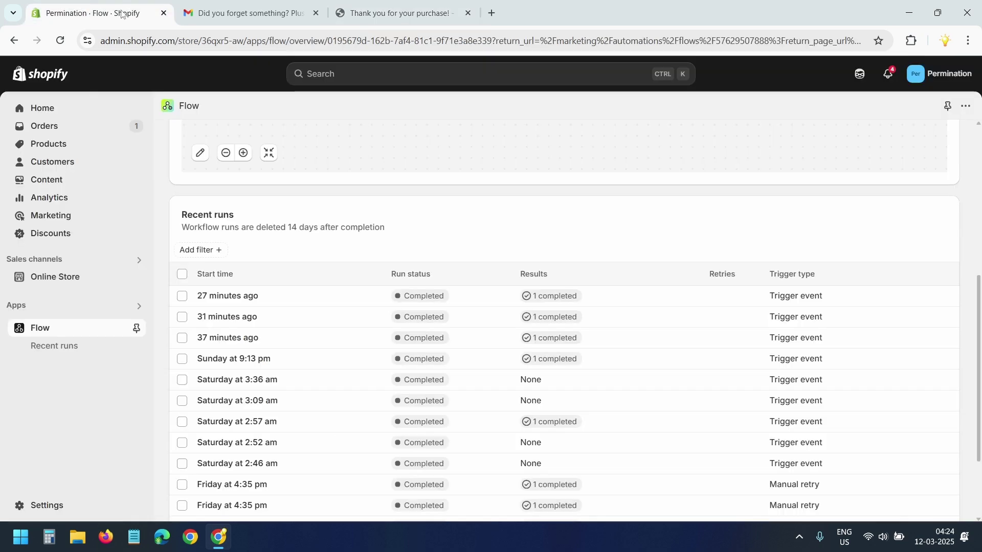
left_click(65, 126)
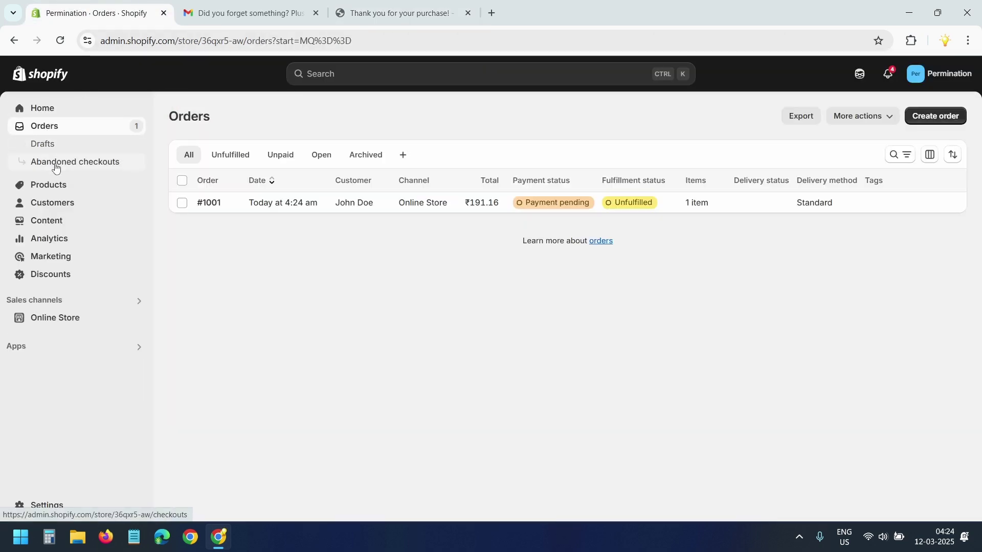
left_click(55, 166)
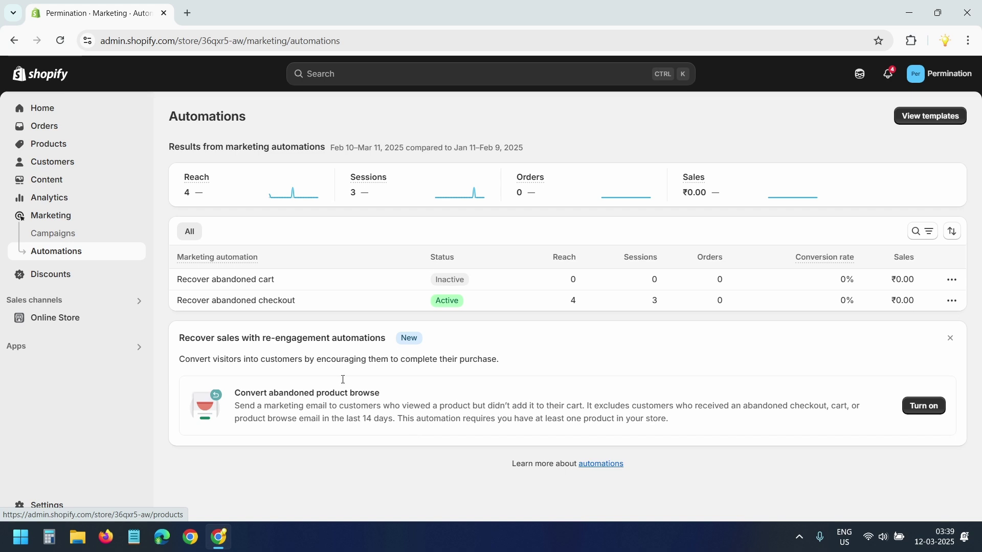
Step: Open the Recover abandoned cart automation and turn it on
left_click(275, 280)
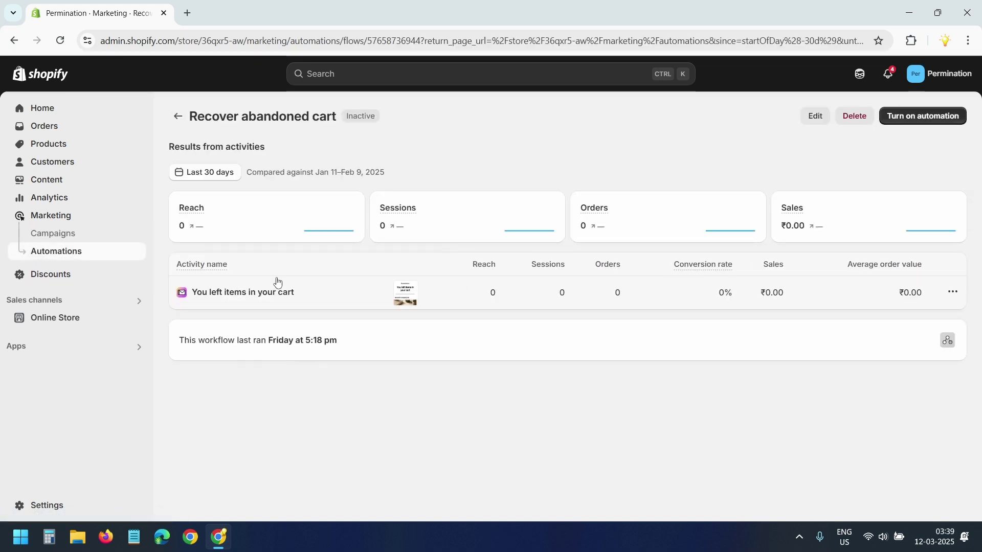
left_click(916, 121)
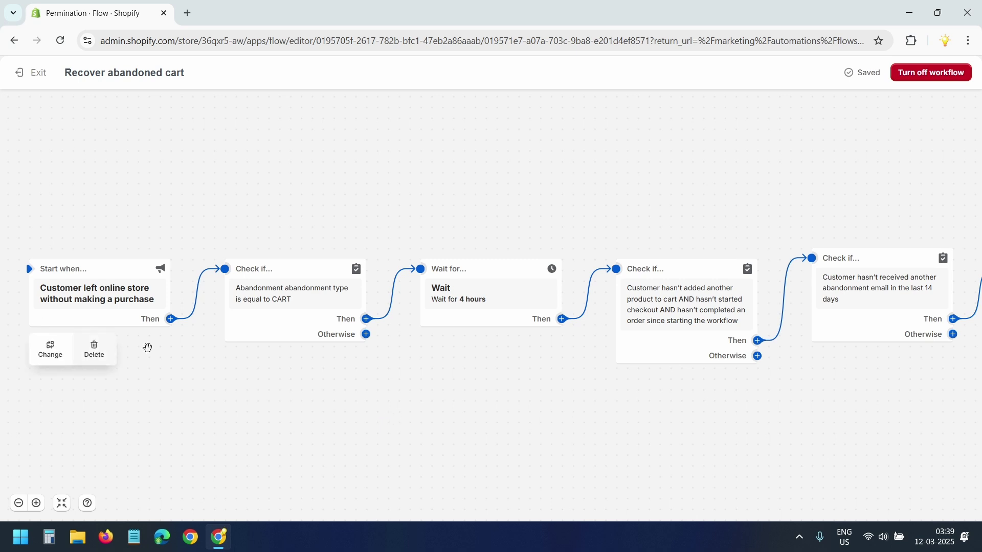
Step: Review the 4-hour Wait step and the 14-day Check if condition in the workflow
scroll(436, 370, "right", 5)
scroll(436, 370, "down", 1)
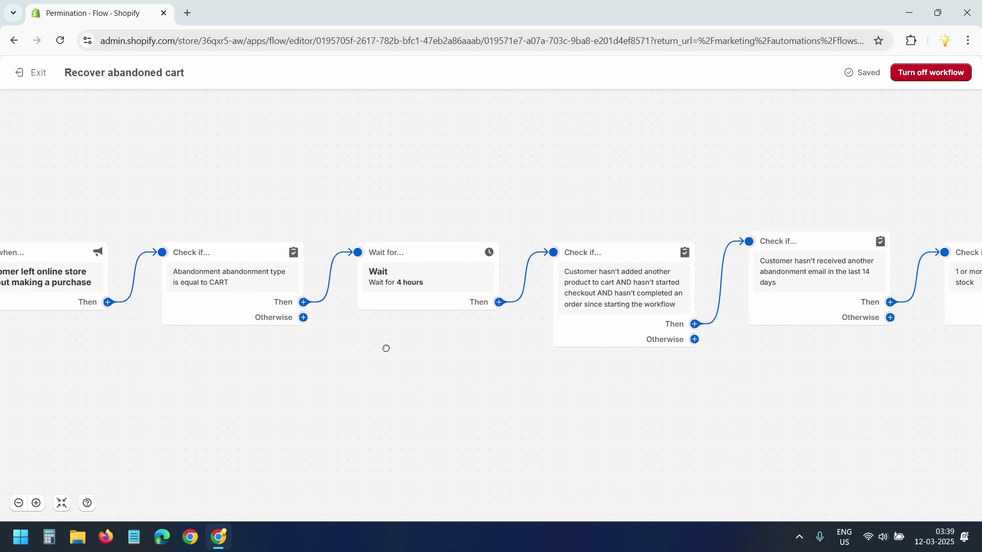
left_click(288, 269)
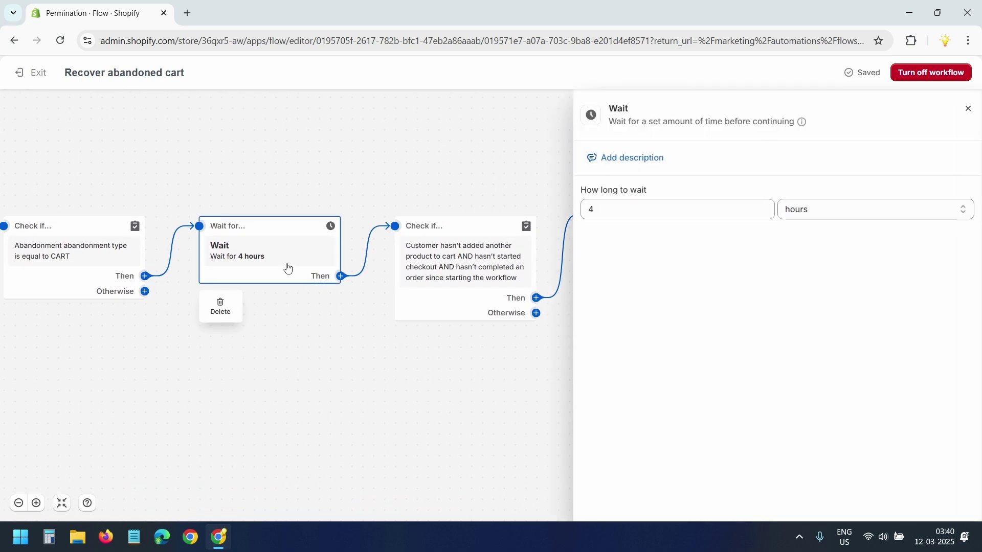
left_click(309, 338)
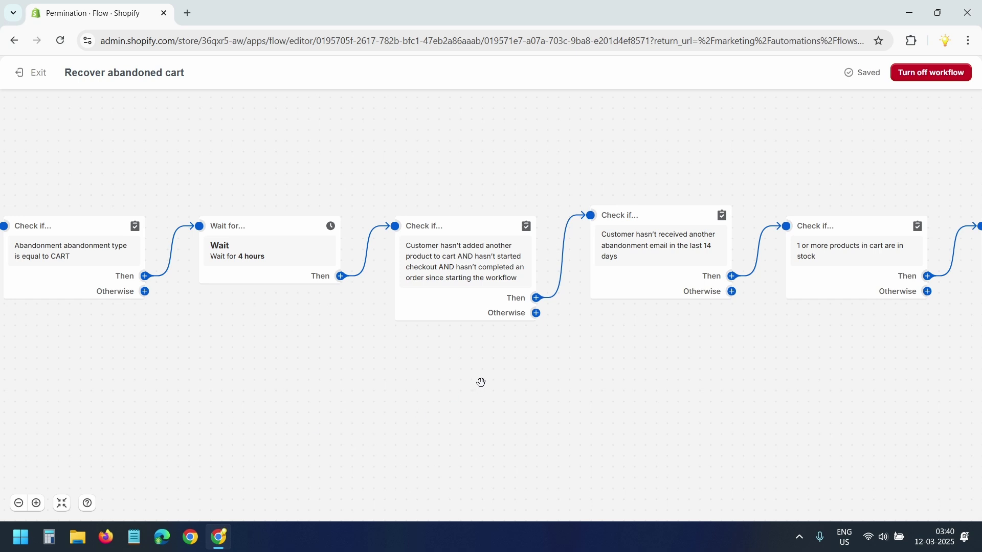
scroll(490, 383, "right", 4)
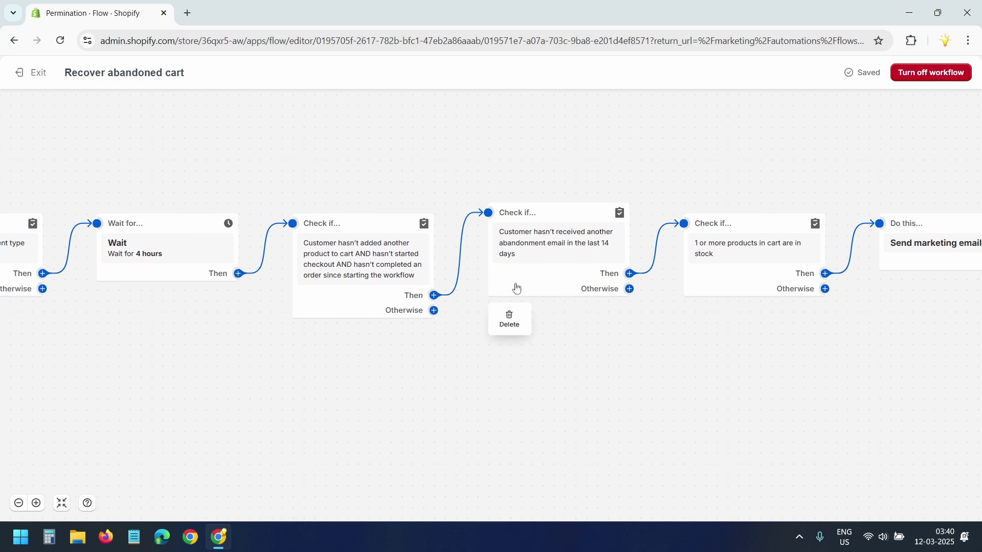
left_click(562, 279)
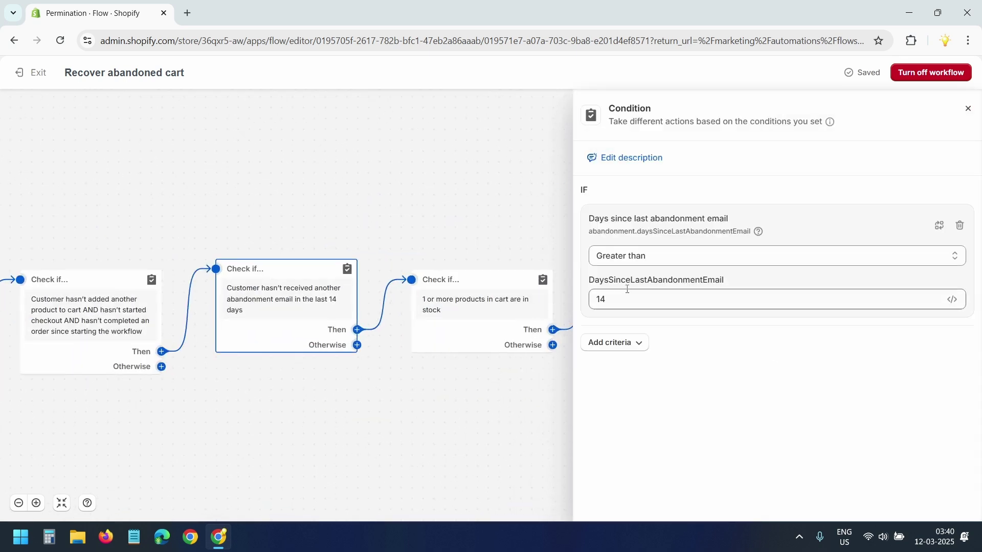
left_click(544, 371)
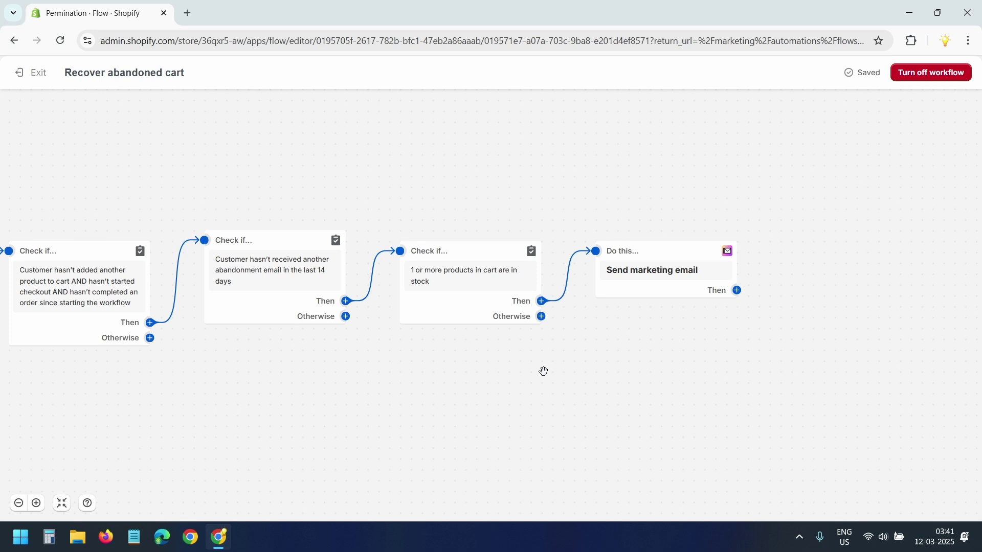
Step: Open the Send marketing email step showing the 'You left items in your cart' template
left_click(676, 284)
scroll(836, 315, "down", 5)
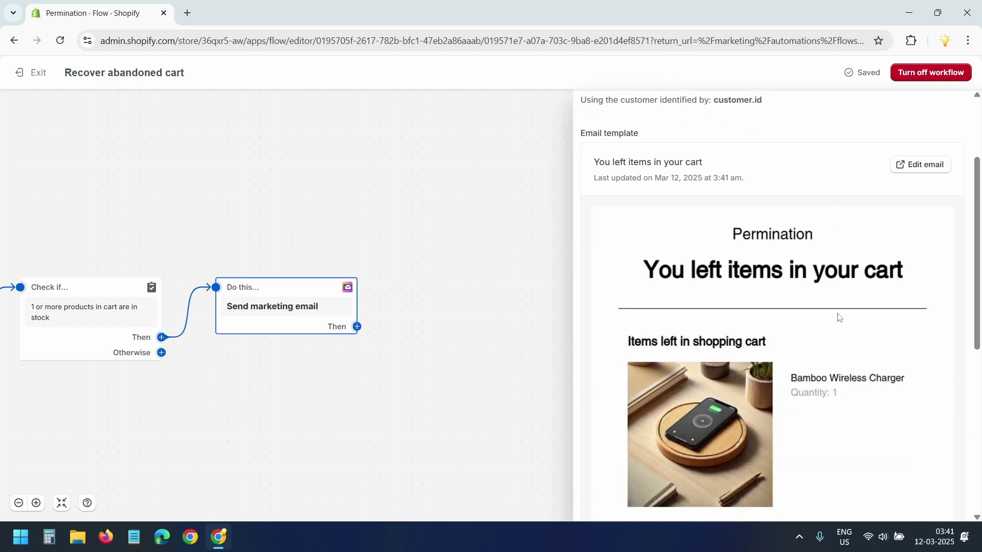
scroll(836, 315, "up", 5)
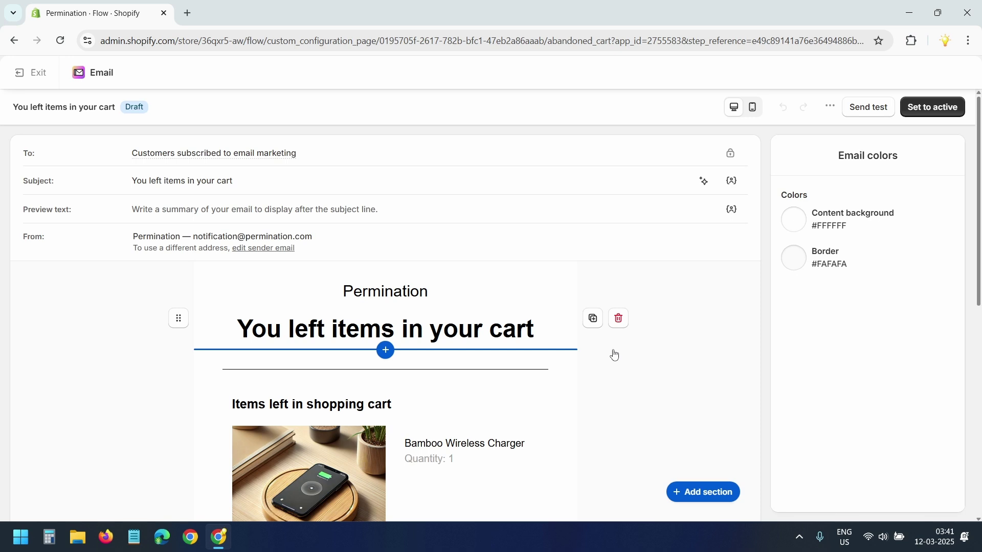
Step: Add a text section below the heading reading 'Use coupon WELCOMEBACK for 10% discount.'
left_click(386, 350)
left_click(281, 226)
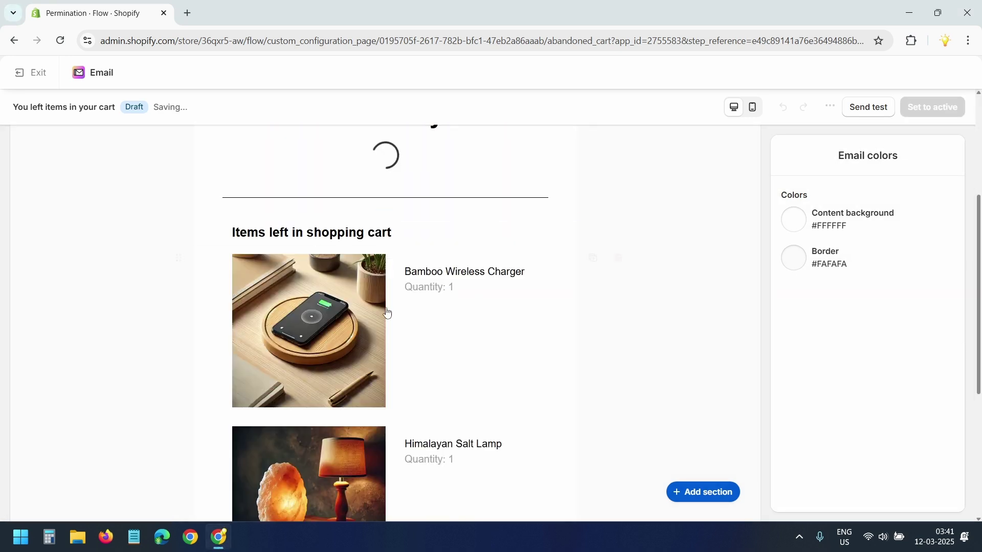
scroll(440, 303, "up", 1)
key("ctrl+a")
type("Use coupon WELCOMEBACK for 10% discount.")
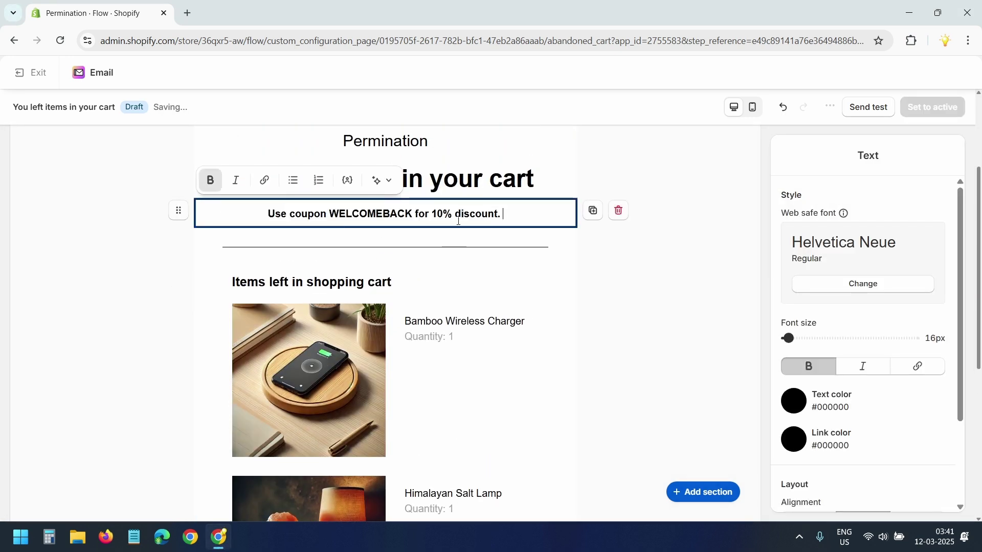
Step: Change the subject to 'Did you forget something? Plus a 10% discount!' and set the email active
scroll(358, 256, "up", 3)
left_click_drag(233, 181, 107, 183)
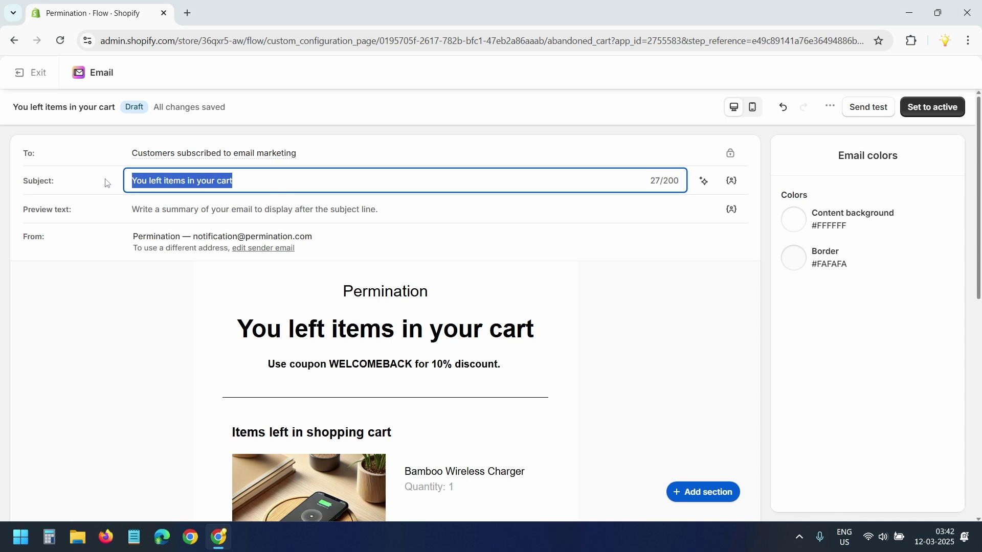
type("Did you forget something? Plus a 10% discount!")
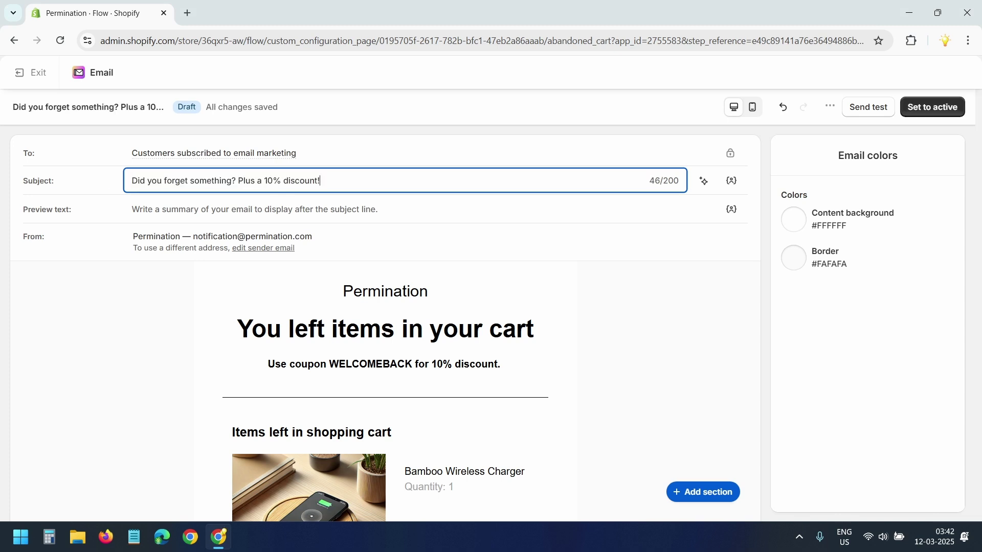
left_click(944, 113)
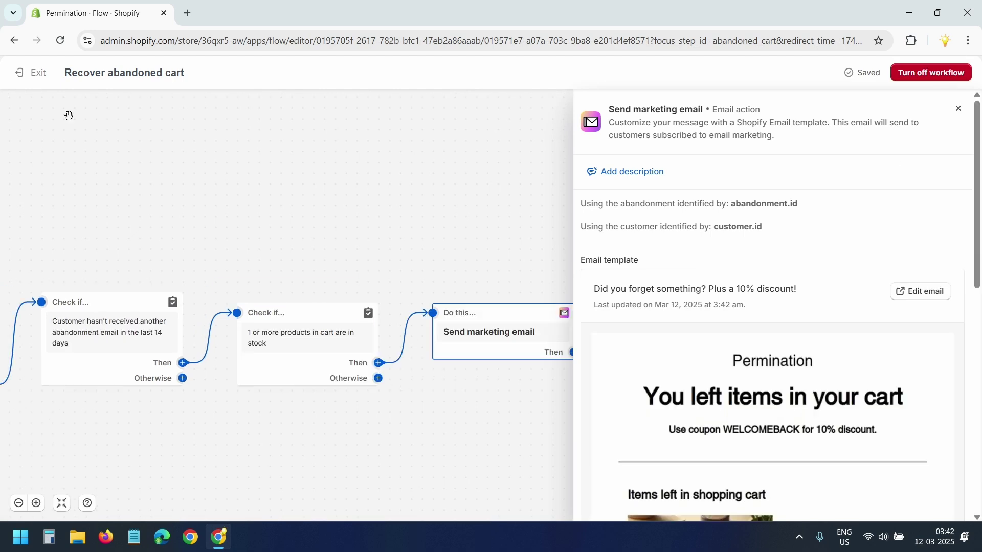
Step: Exit the Flow editor to return to the active Recover abandoned cart automation
left_click(35, 73)
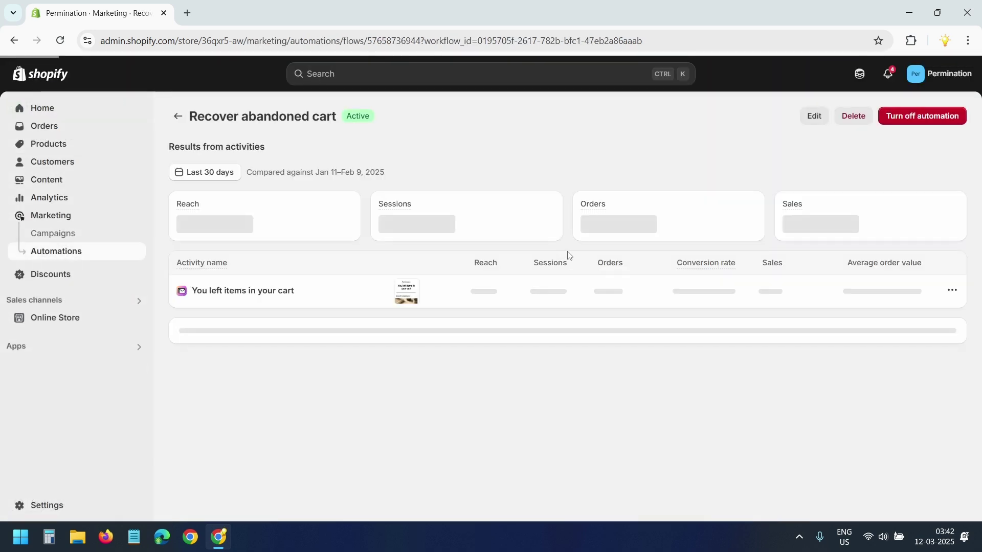